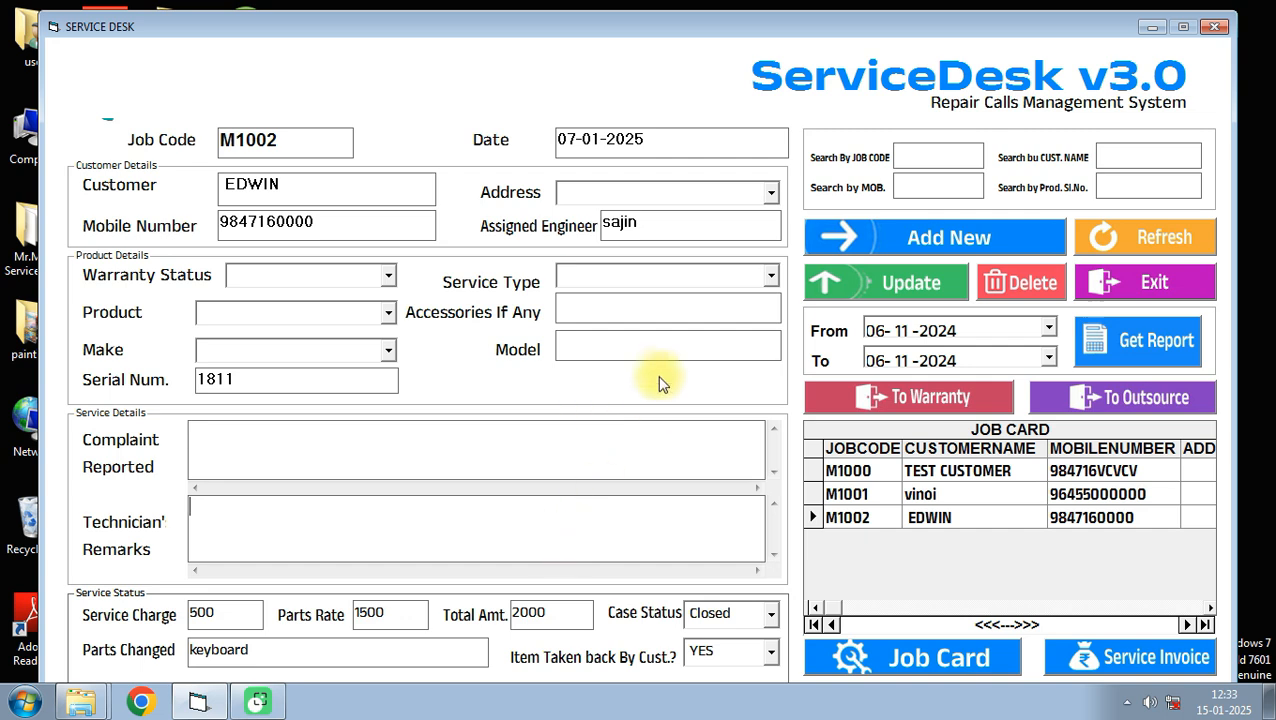
Open the warranty items form and set the FOXIN record's sent date to 15-01-2025.
{"action": "left_click", "coordinate": [669, 348]}
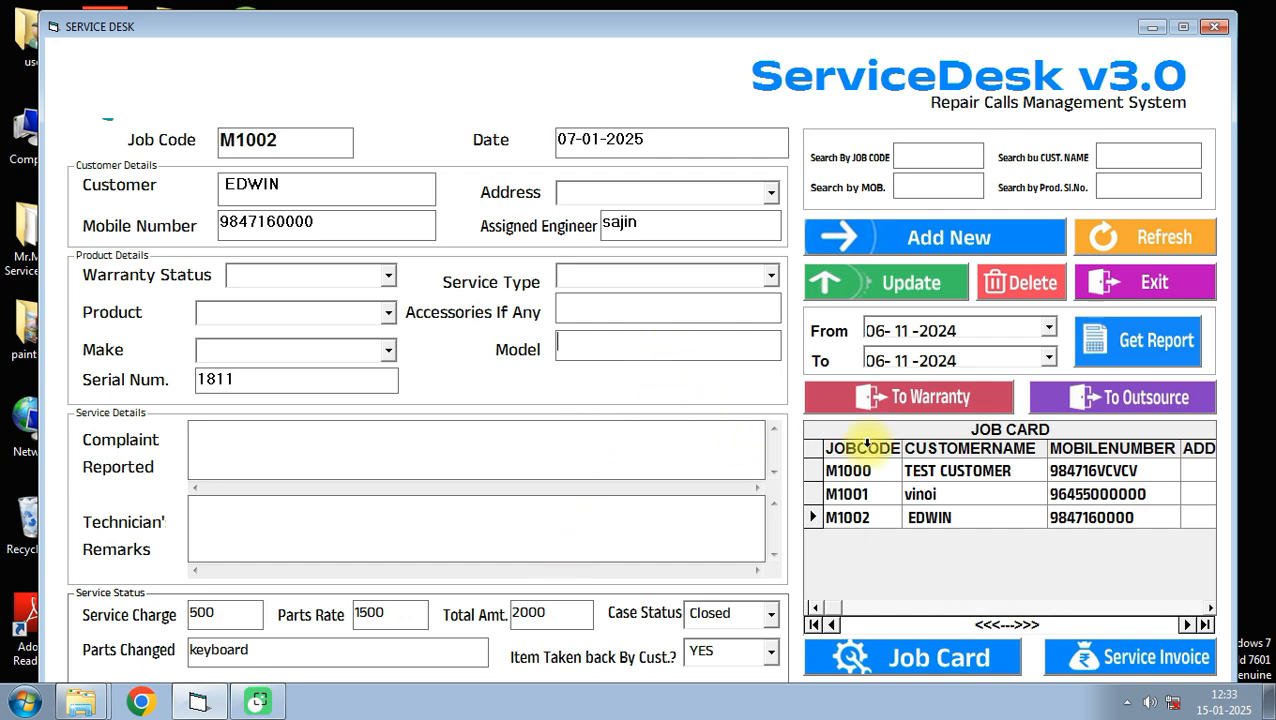
{"action": "left_click", "coordinate": [928, 399]}
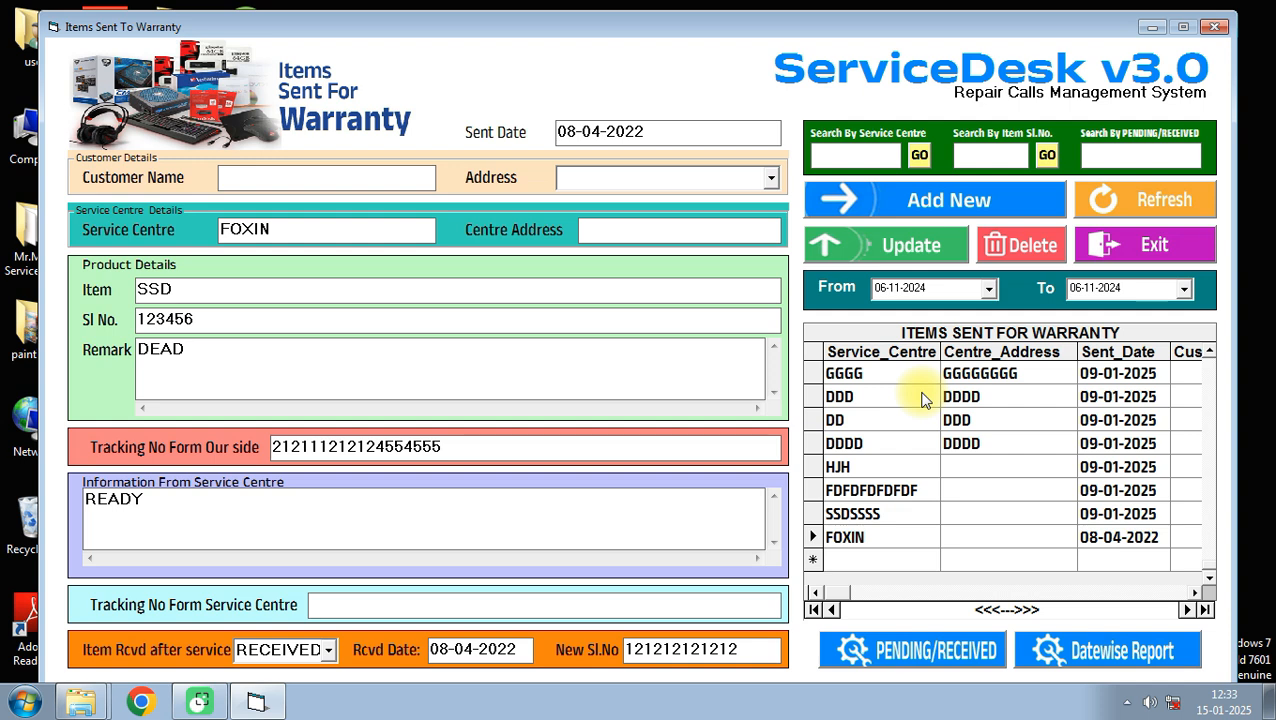
{"action": "left_click", "coordinate": [663, 138]}
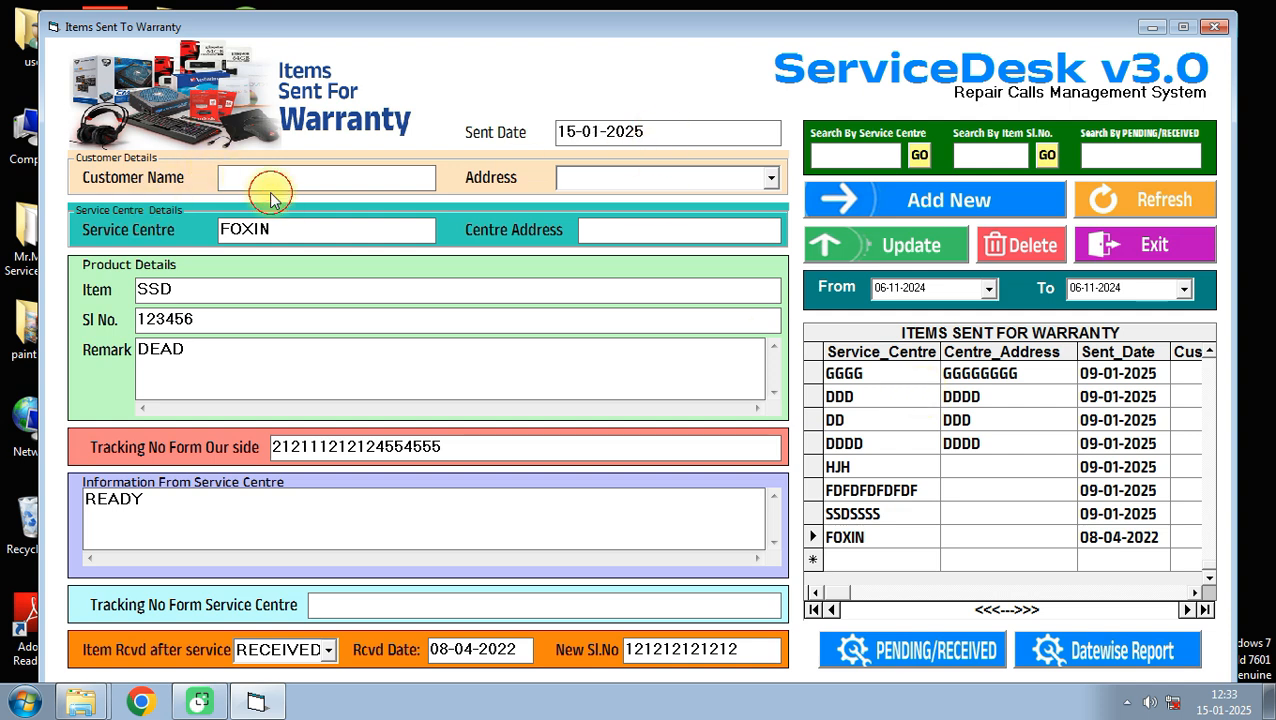
Set the customer address of the FOXIN warranty record to Cherukunnu.
{"action": "left_click", "coordinate": [304, 176]}
{"action": "left_click", "coordinate": [764, 181]}
{"action": "left_click", "coordinate": [750, 197]}
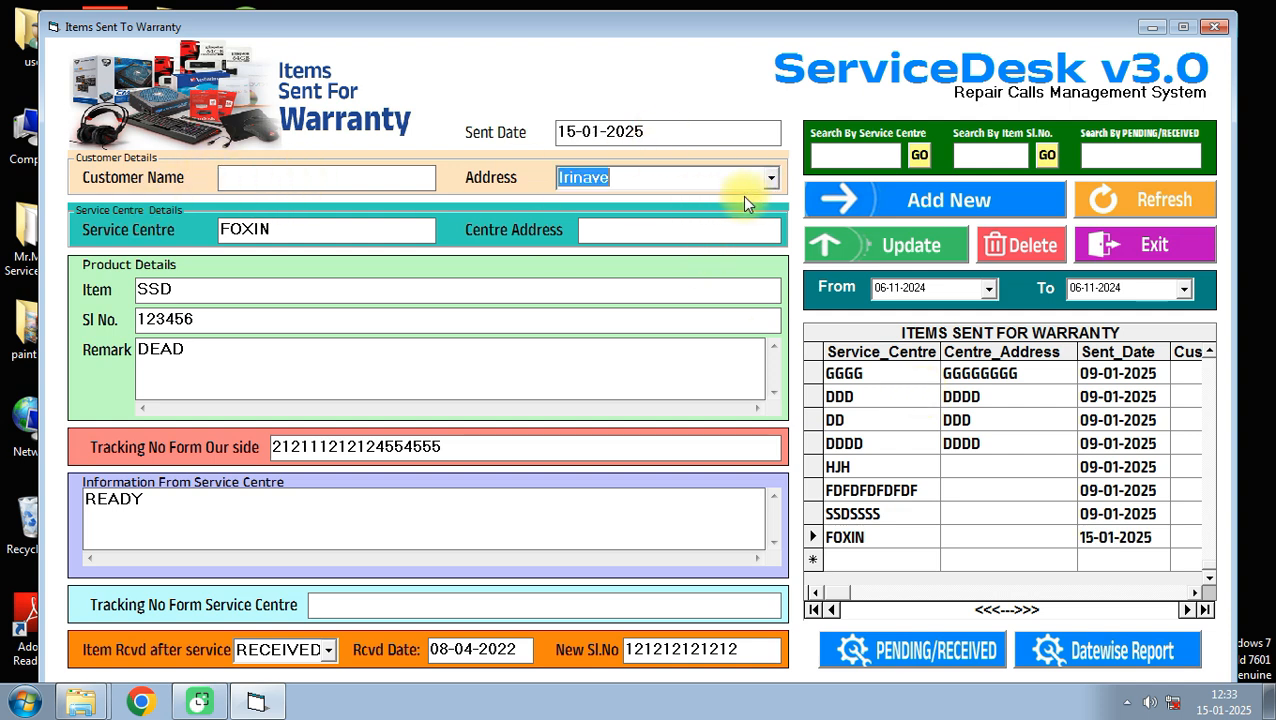
{"action": "scroll", "coordinate": [667, 169], "scroll_direction": "down", "scroll_amount": 1}
{"action": "left_click", "coordinate": [293, 221]}
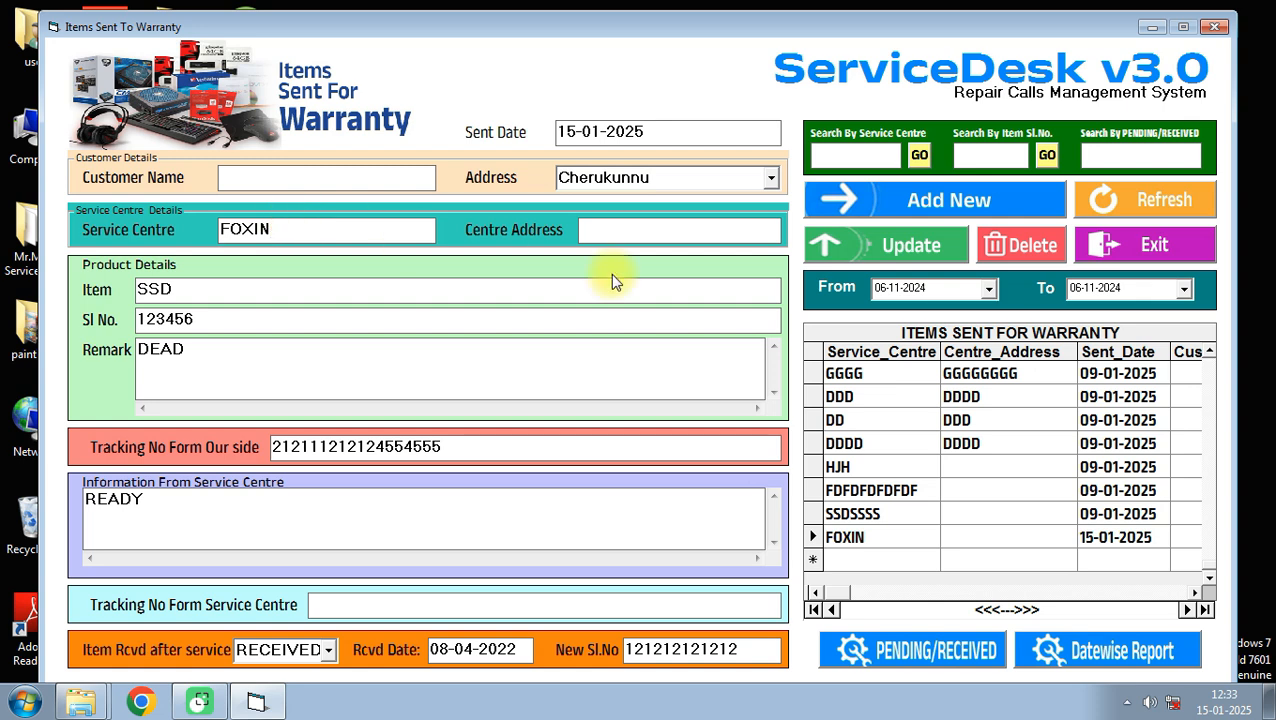
Review the FOXIN record's centre address, item, serial number, remark, both tracking numbers and the service centre information.
{"action": "left_click", "coordinate": [662, 235]}
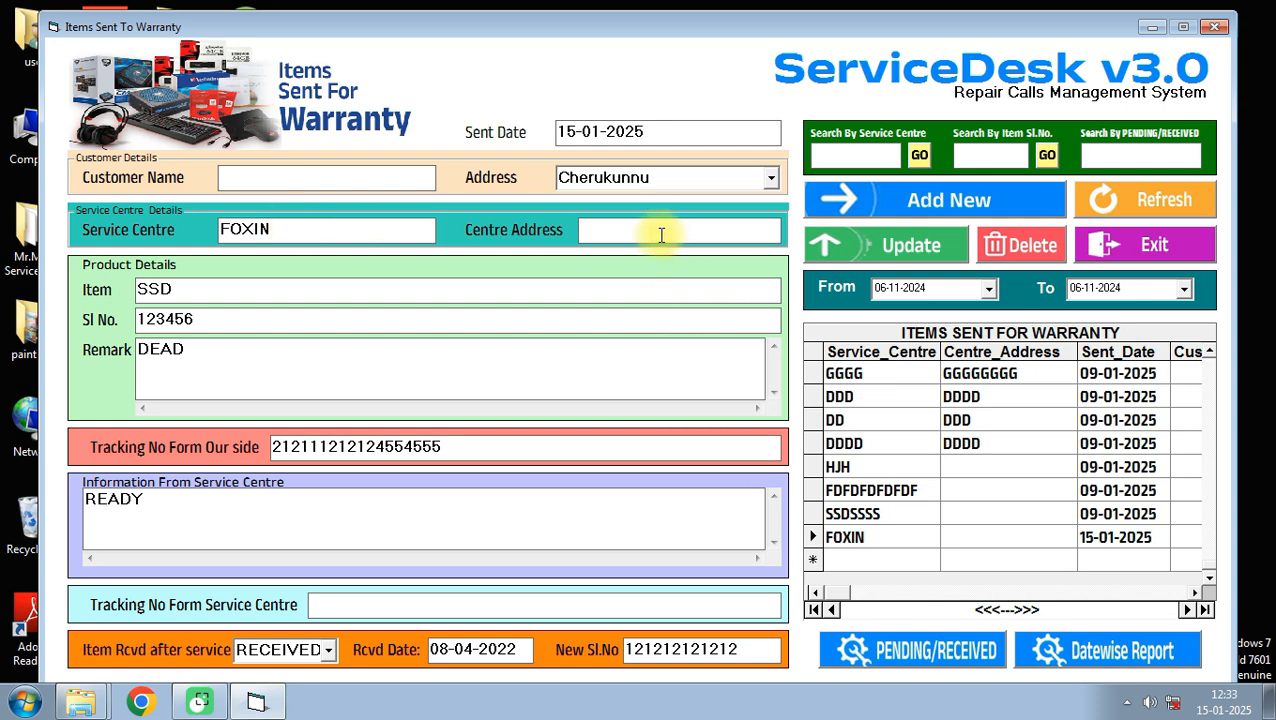
{"action": "left_click", "coordinate": [199, 294]}
{"action": "left_click", "coordinate": [205, 319]}
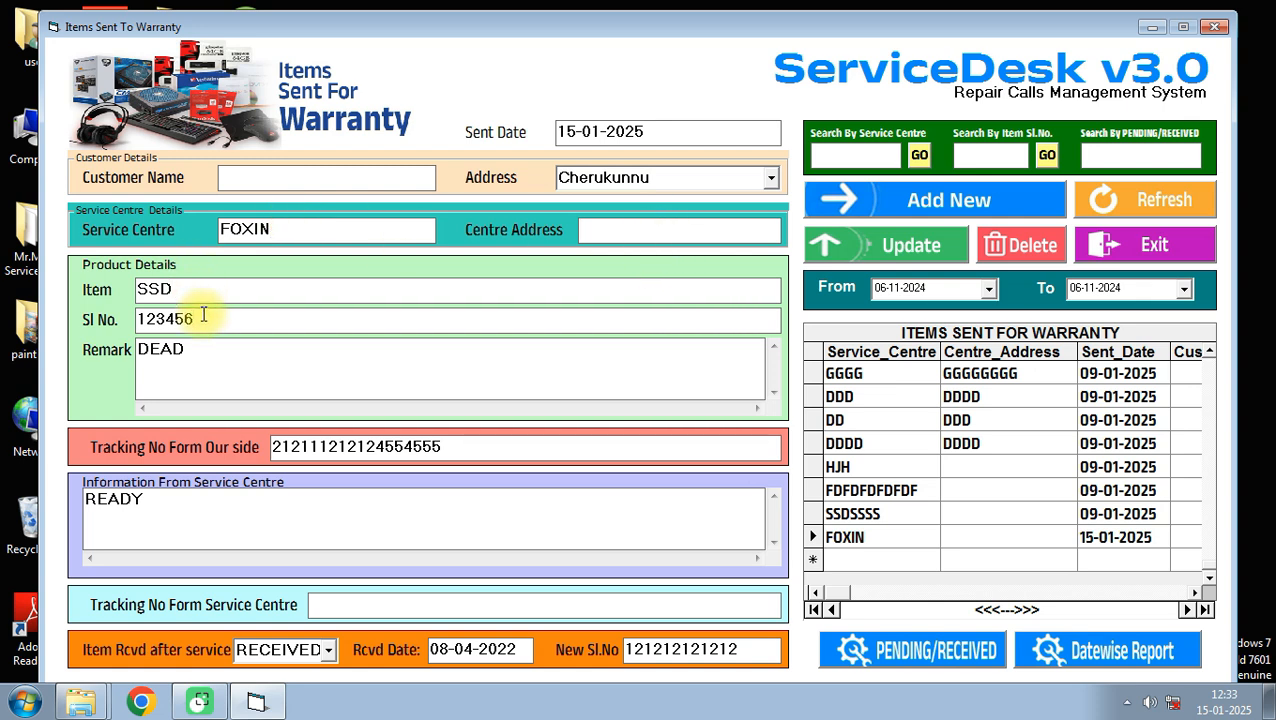
{"action": "left_click", "coordinate": [204, 386]}
{"action": "left_click", "coordinate": [376, 448]}
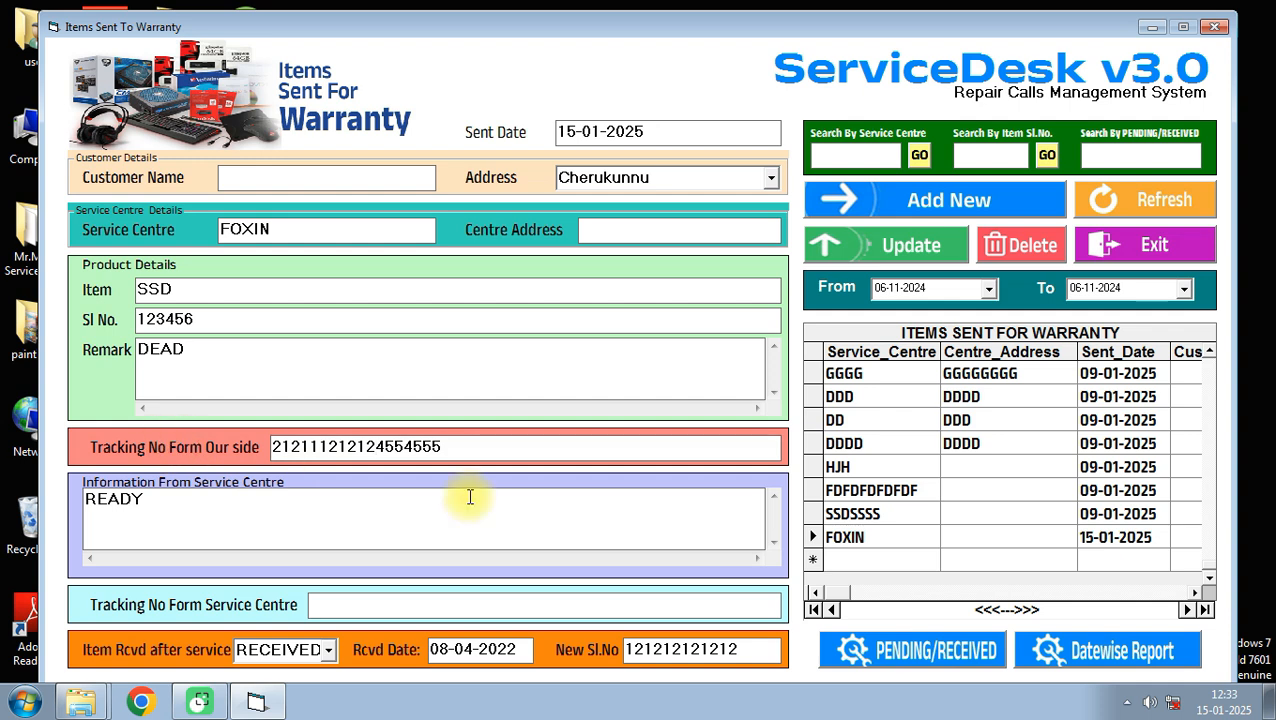
{"action": "left_click", "coordinate": [480, 445]}
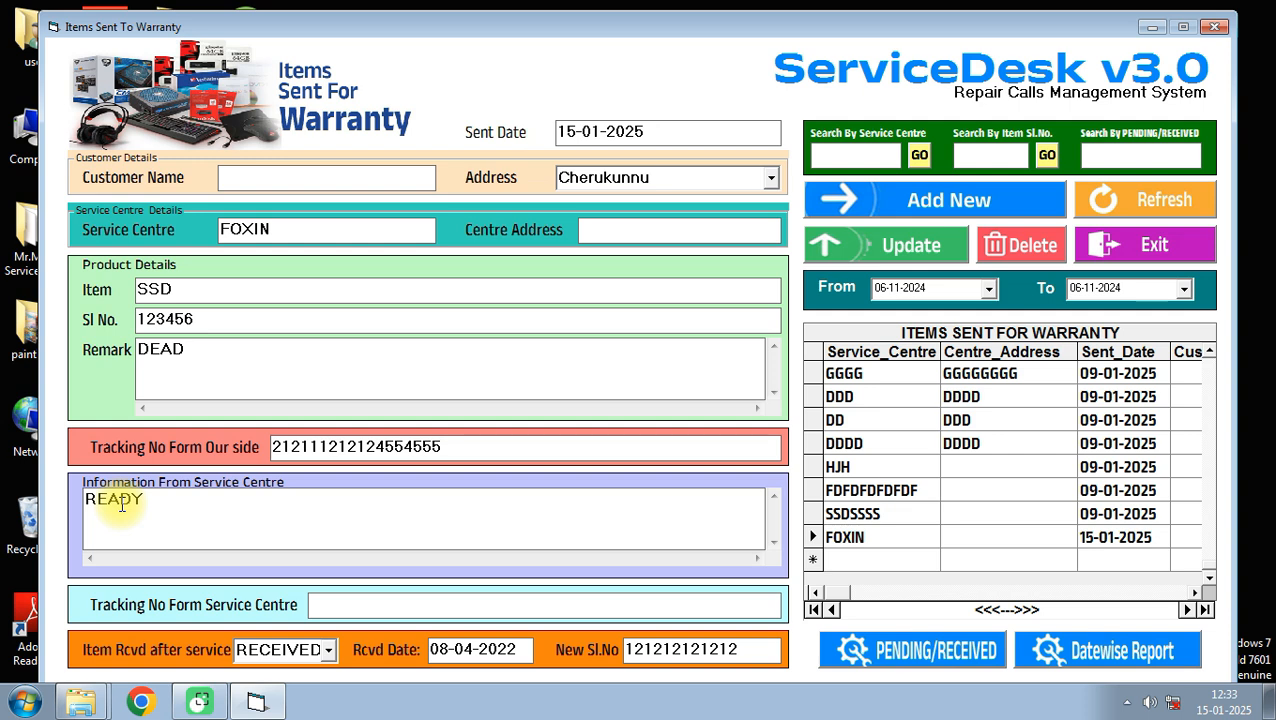
{"action": "left_click", "coordinate": [200, 505]}
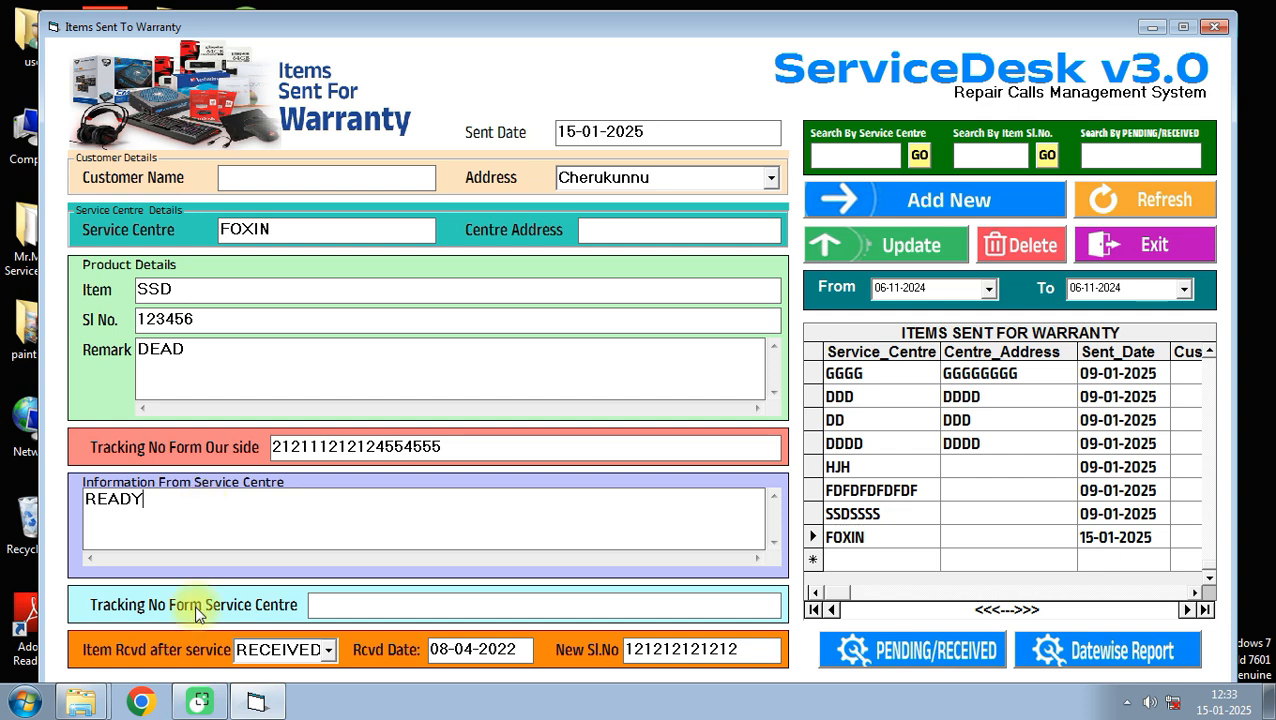
{"action": "left_click", "coordinate": [360, 609]}
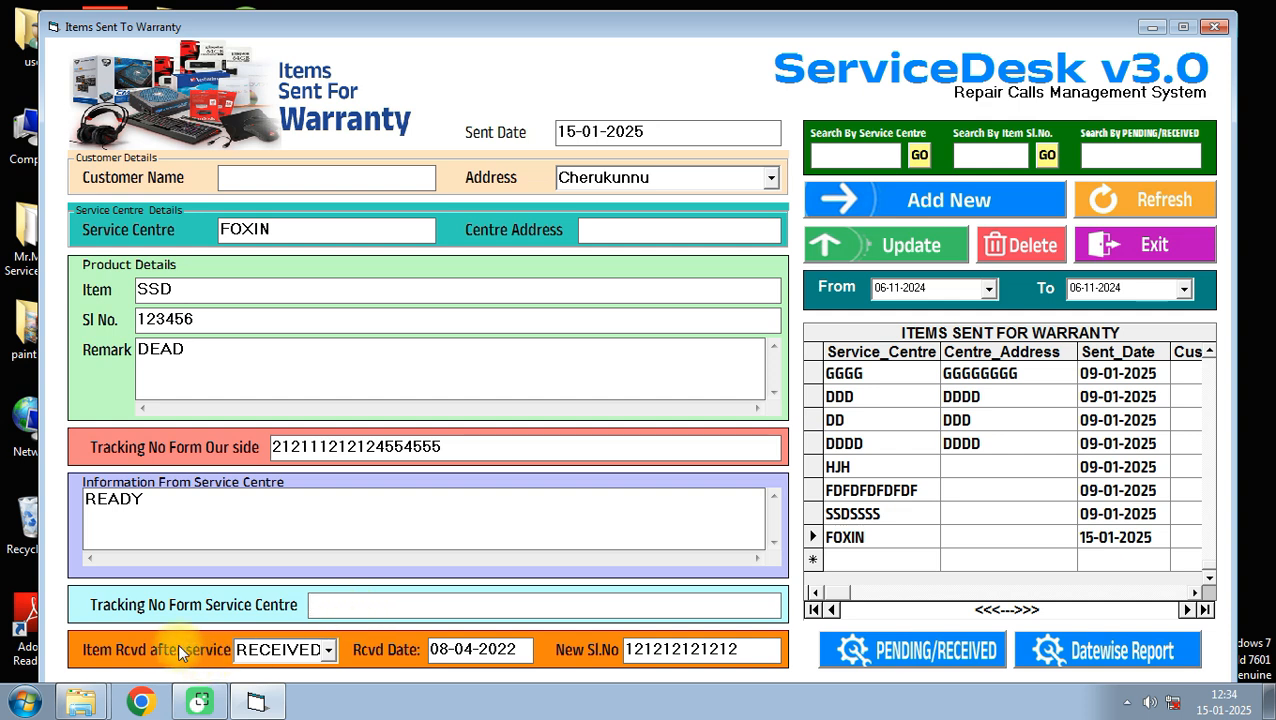
Keep the item status as RECEIVED, set the received date to 15-01-2025 and update the FOXIN record.
{"action": "left_click", "coordinate": [324, 652]}
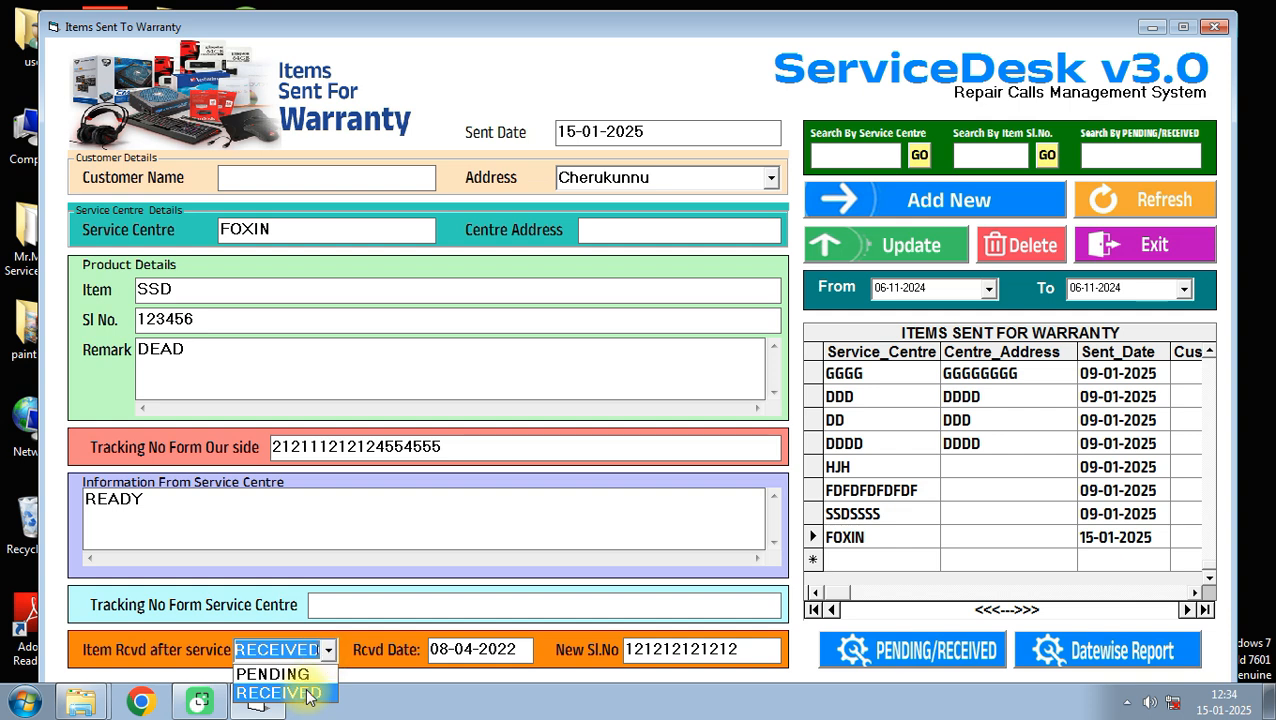
{"action": "left_click", "coordinate": [328, 650]}
{"action": "left_click", "coordinate": [505, 649]}
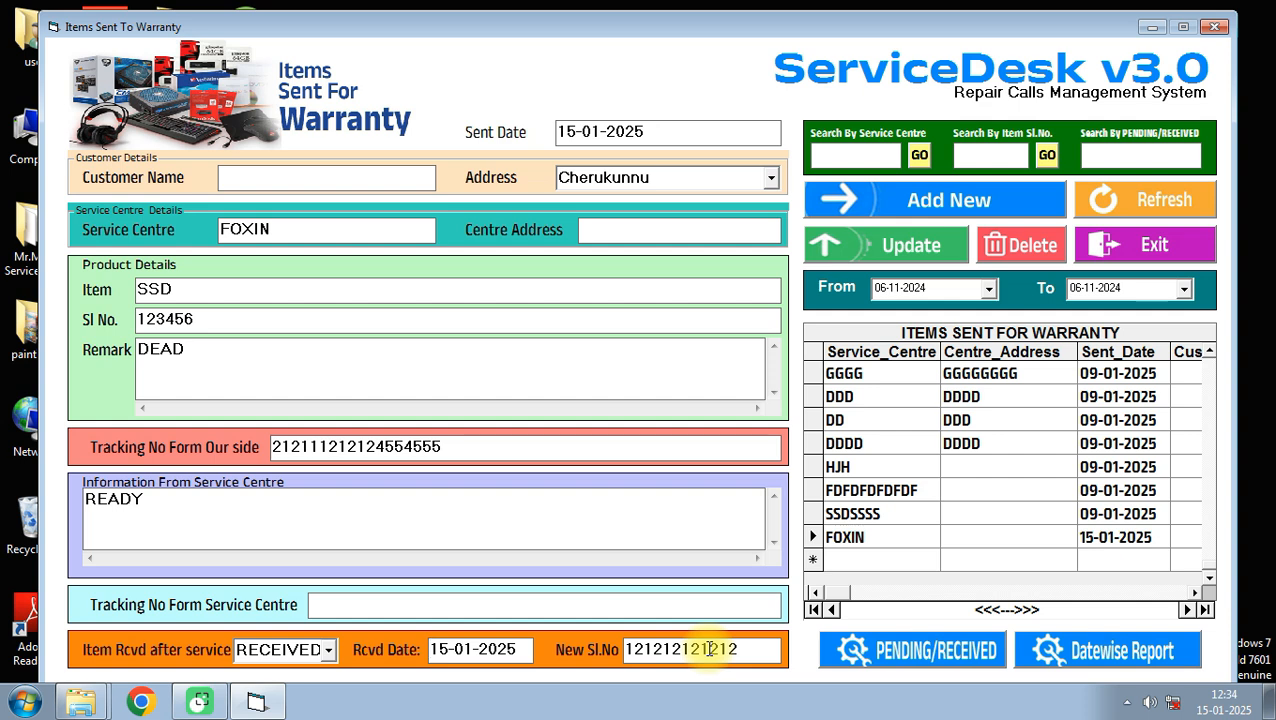
{"action": "left_click", "coordinate": [906, 243]}
{"action": "left_click", "coordinate": [653, 416]}
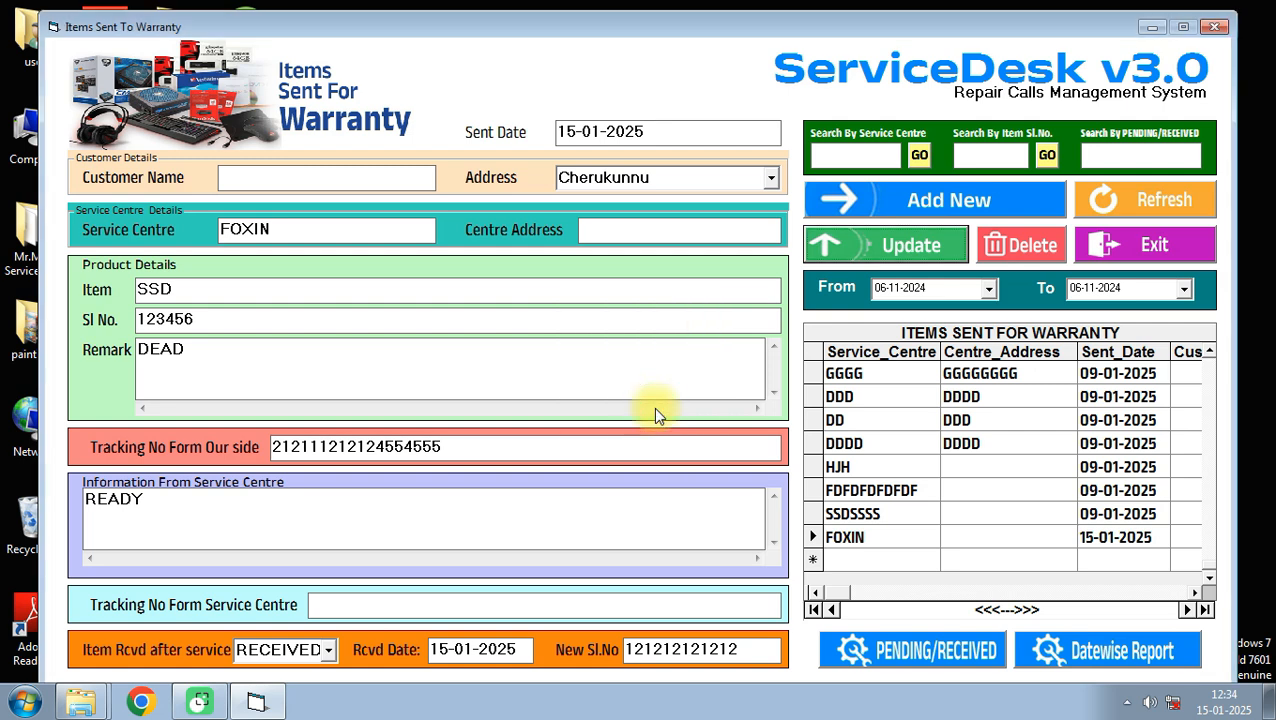
Search the warranty items for service centres matching AP and generate the report for that search.
{"action": "left_click", "coordinate": [846, 157]}
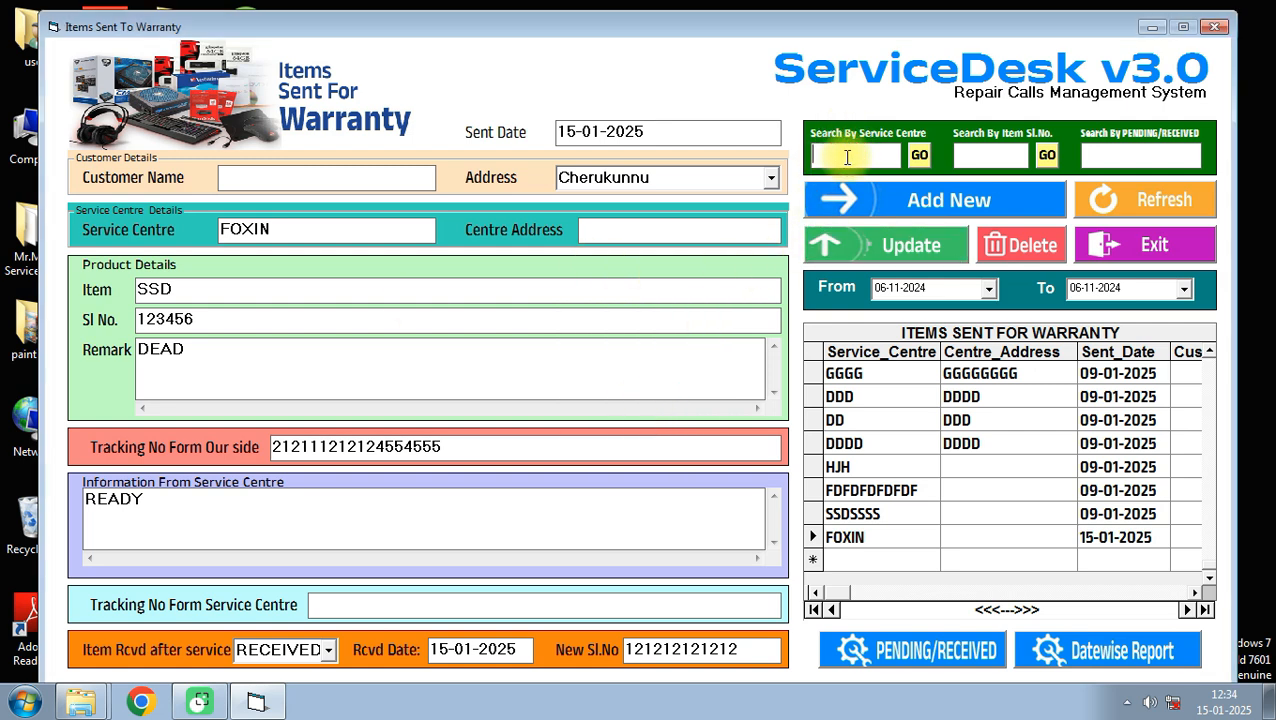
{"action": "type", "text": "AQ"}
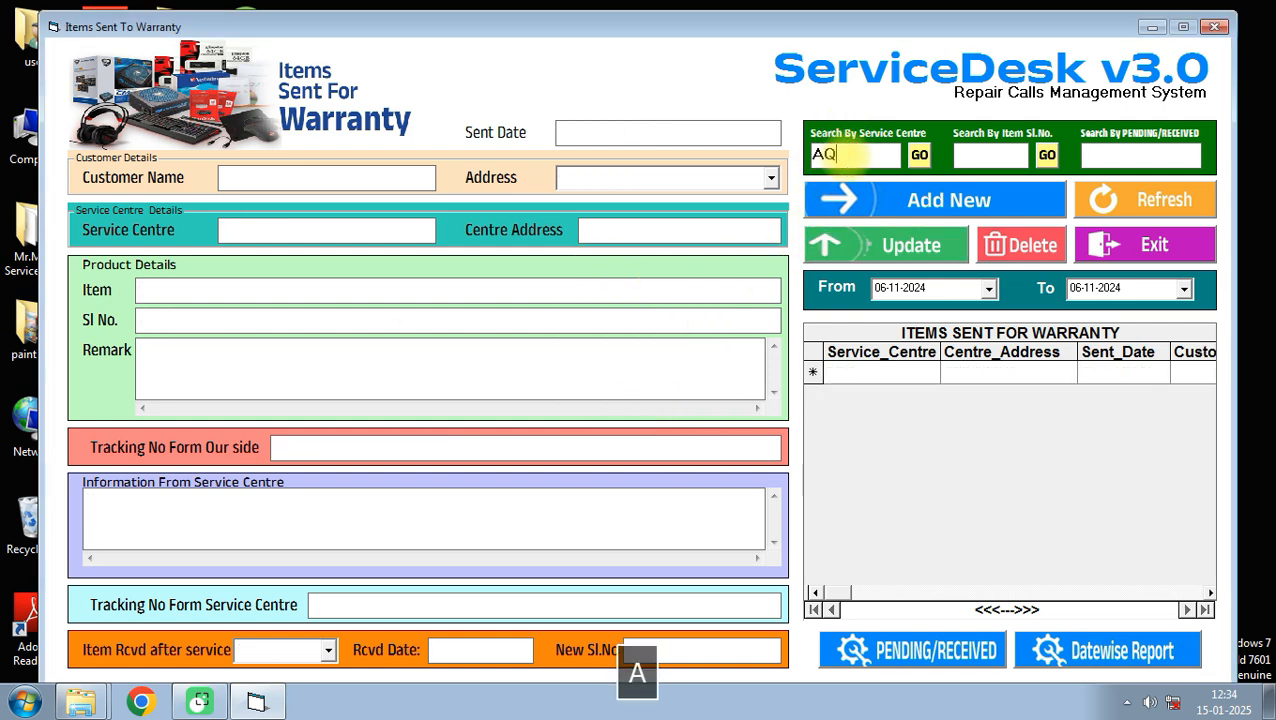
{"action": "key", "text": "BackSpace"}
{"action": "type", "text": "P"}
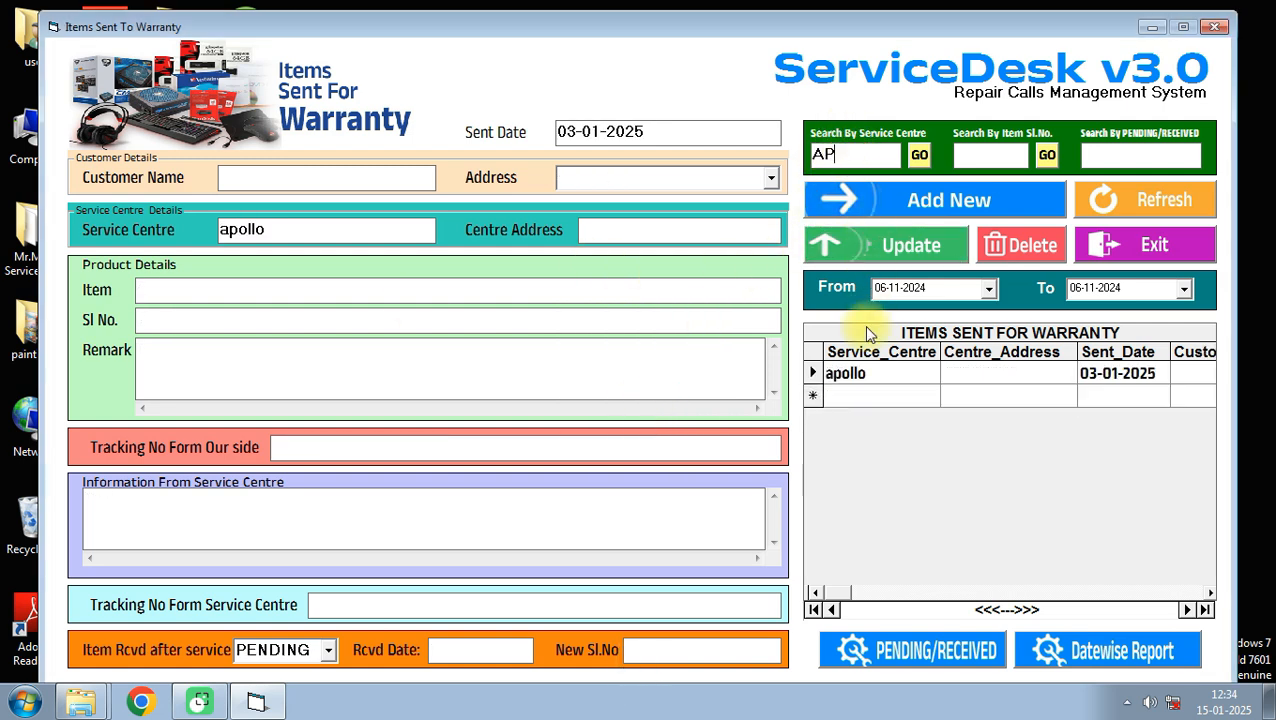
{"action": "left_click", "coordinate": [920, 157]}
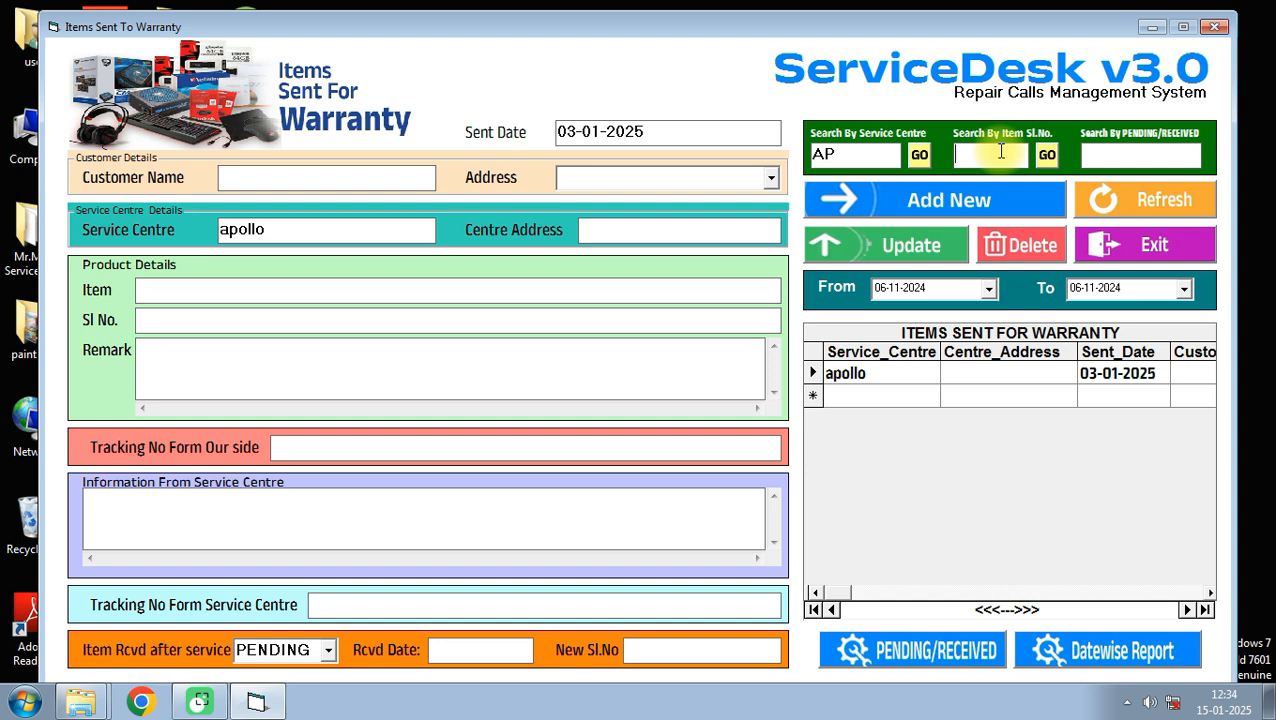
Search the warranty items for serial numbers matching D, view the report for that search and close it.
{"action": "left_click", "coordinate": [1001, 151]}
{"action": "type", "text": "D"}
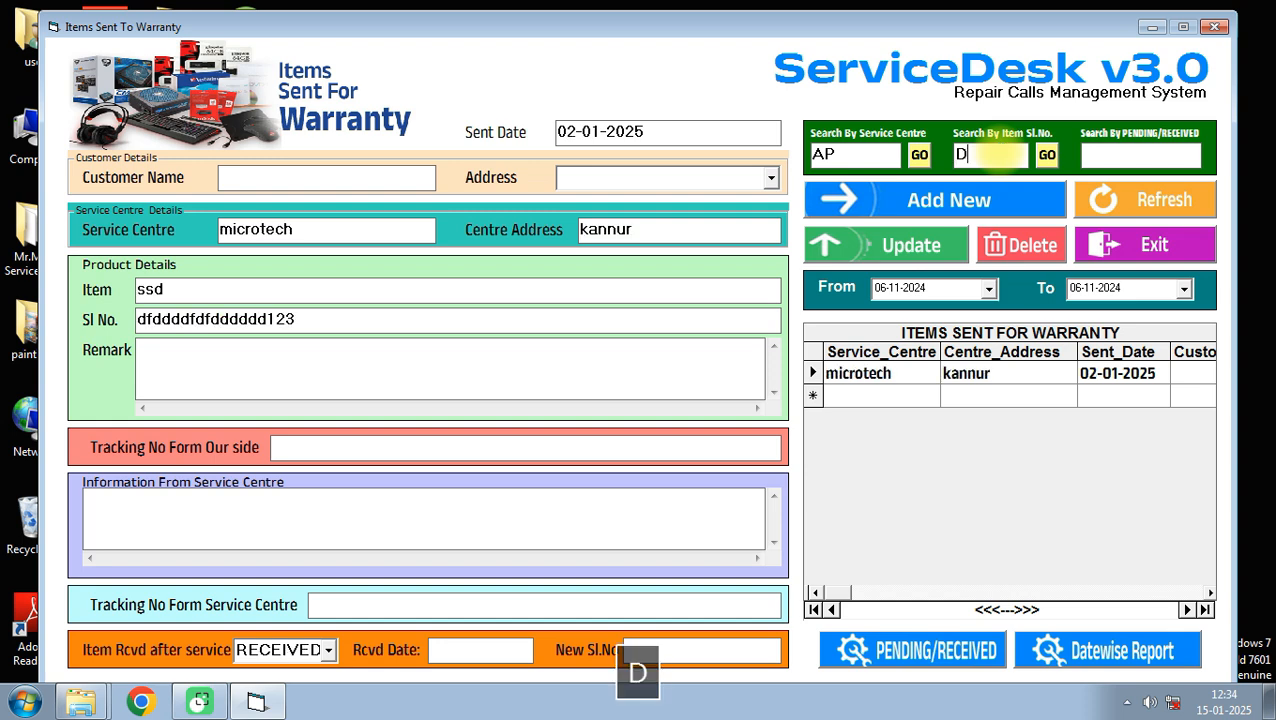
{"action": "left_click", "coordinate": [1047, 155]}
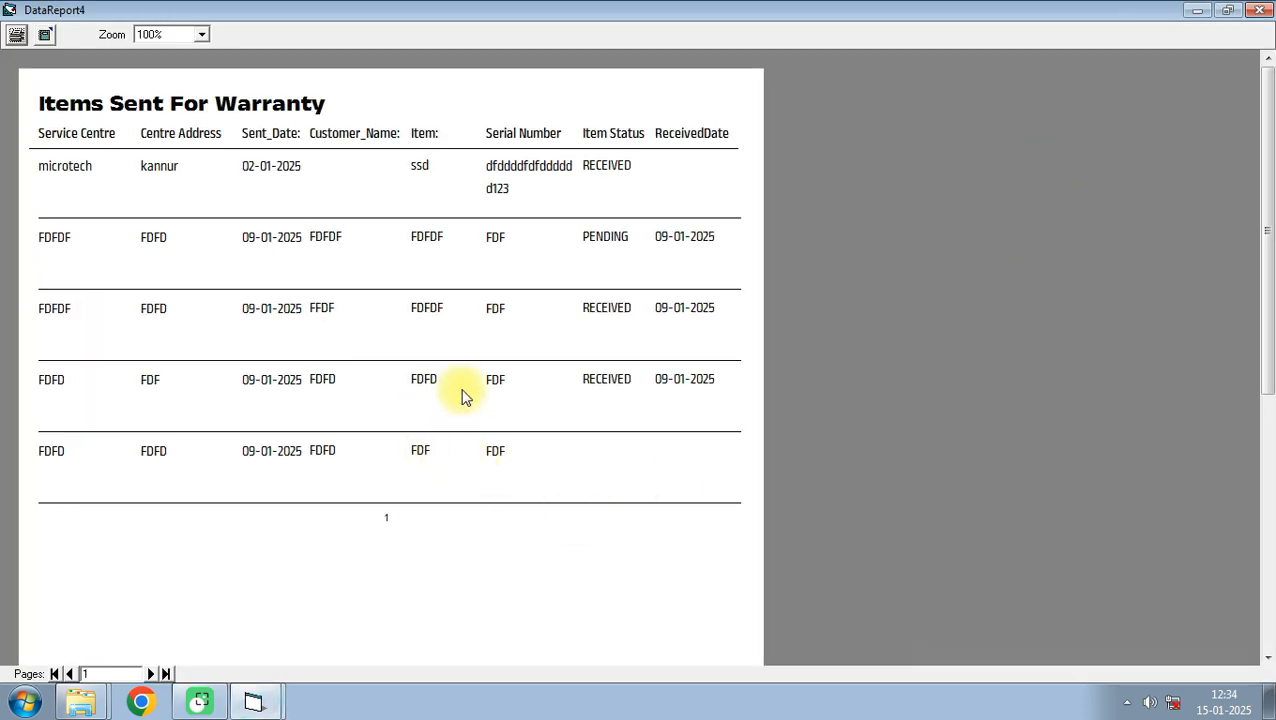
{"action": "left_click", "coordinate": [1259, 9]}
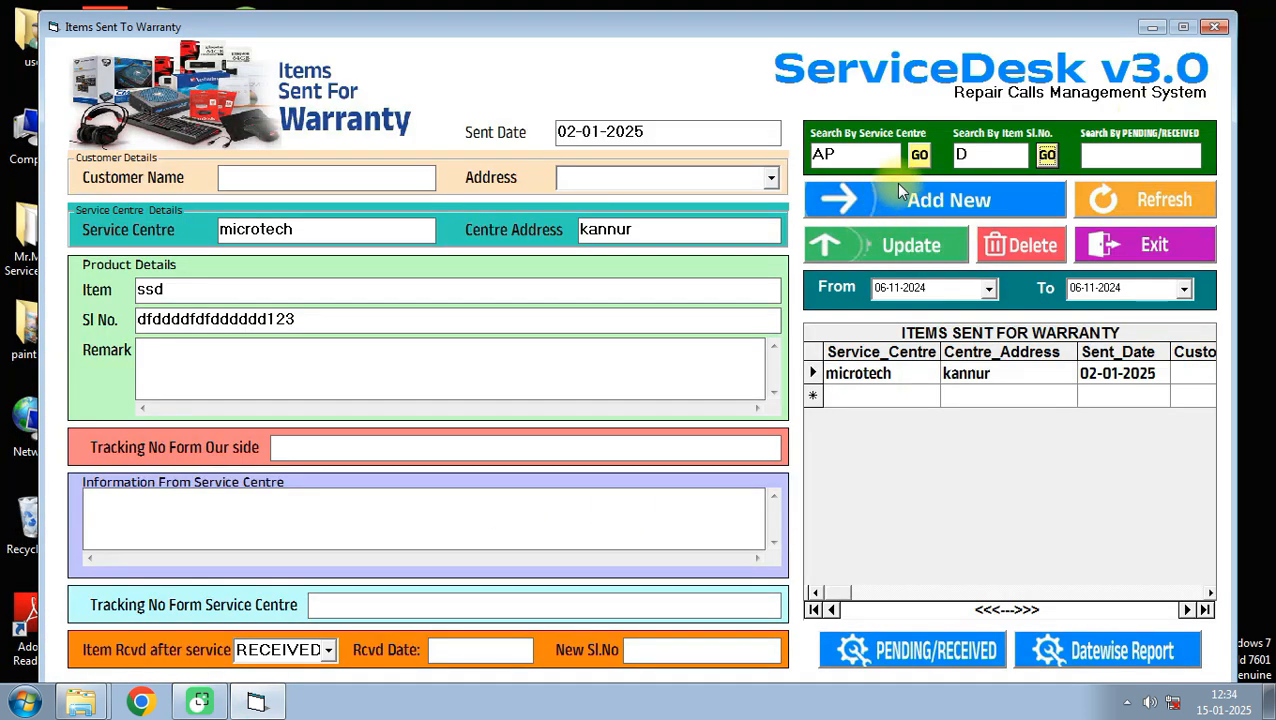
Filter the warranty items by received status with REC, view the resulting status report and close it.
{"action": "left_click", "coordinate": [1143, 160]}
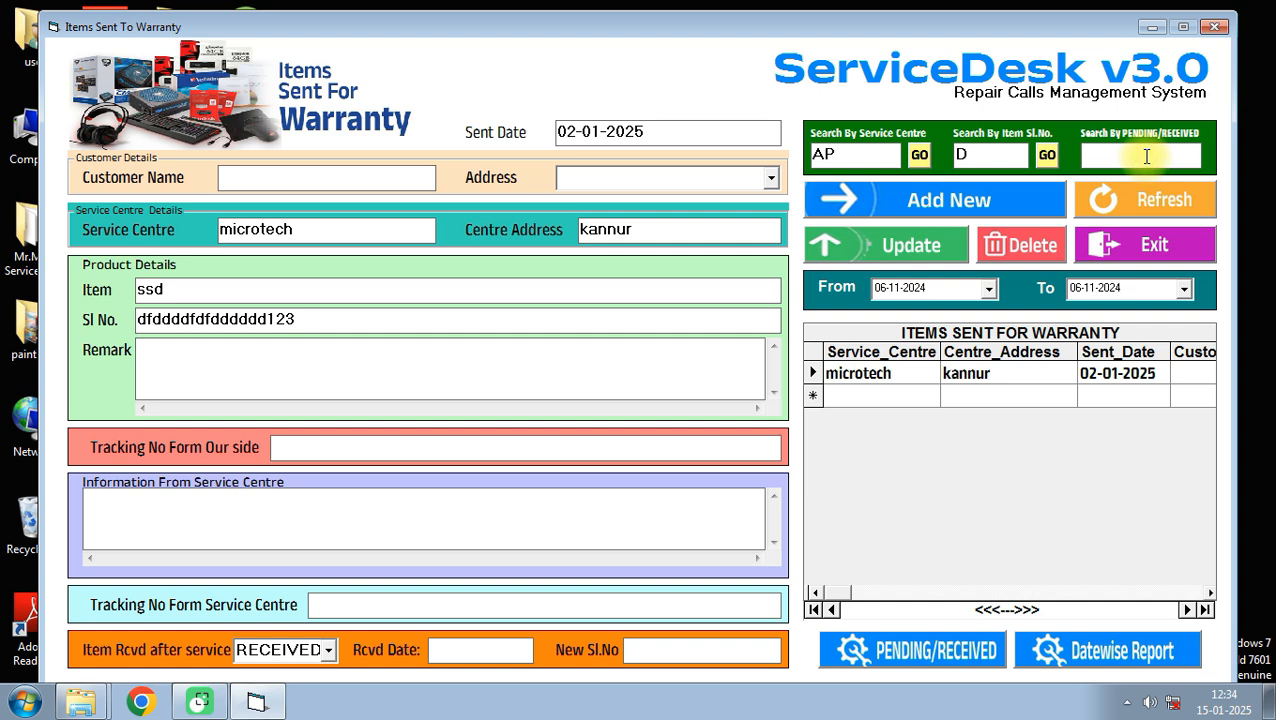
{"action": "type", "text": "REC"}
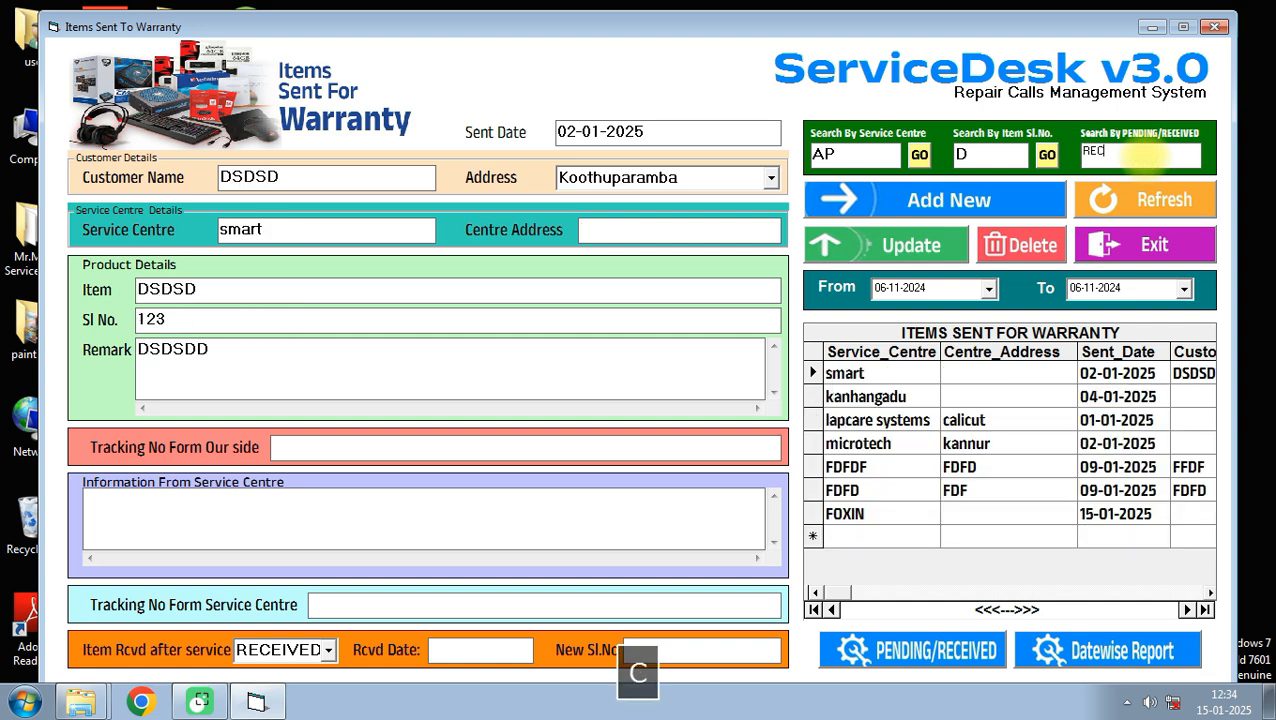
{"action": "left_click", "coordinate": [870, 648]}
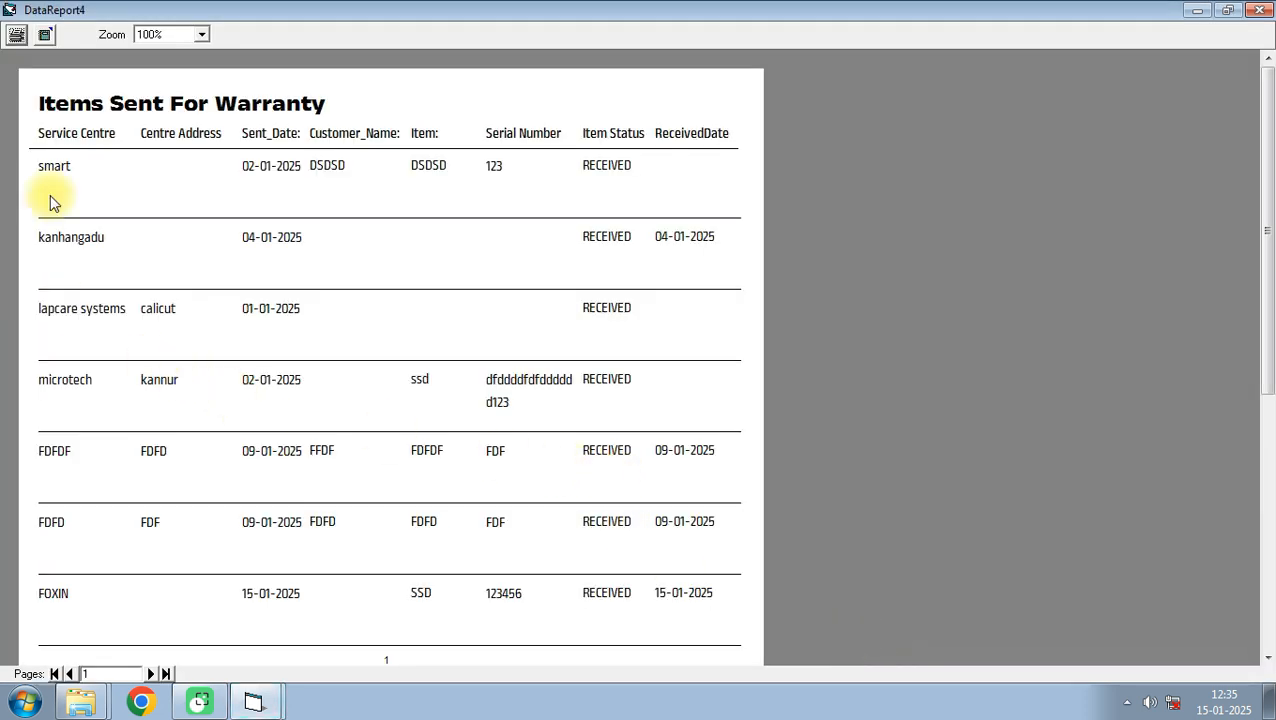
{"action": "left_click_drag", "start_coordinate": [1268, 214], "coordinate": [1262, 22]}
{"action": "left_click", "coordinate": [1259, 10]}
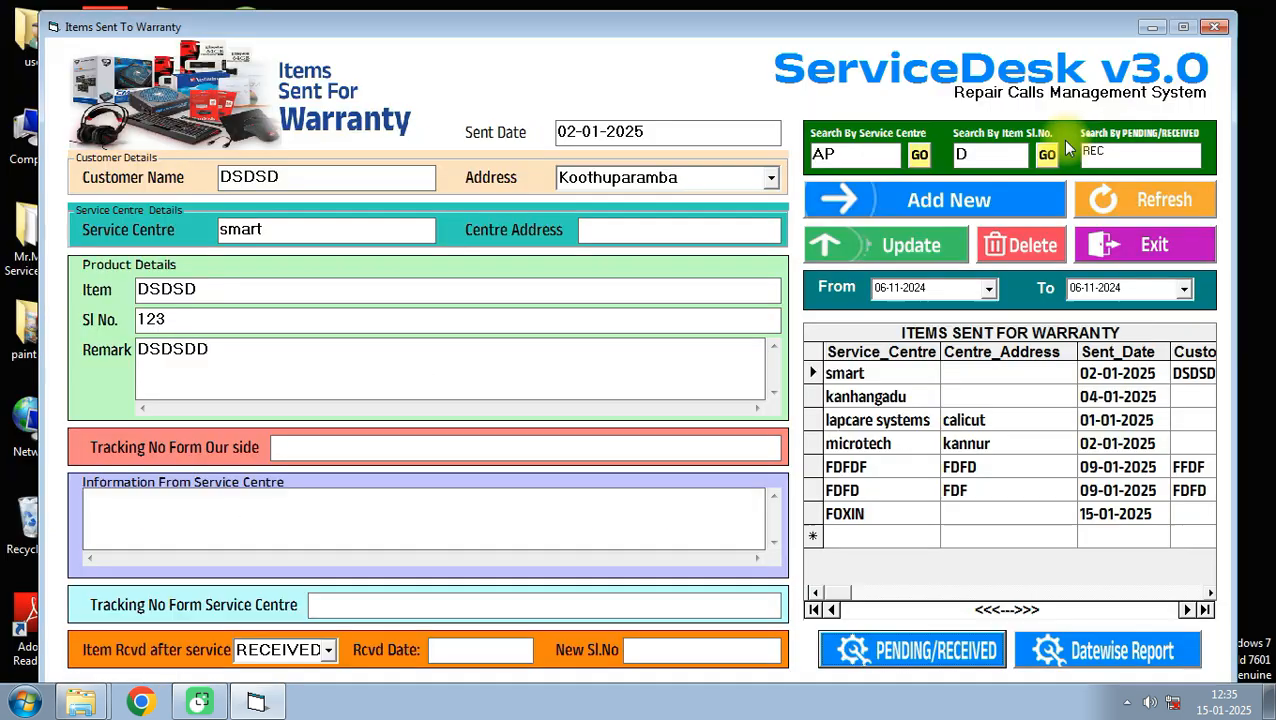
Change the status filter to PEN for pending warranty items, view the status report and close it.
{"action": "left_click", "coordinate": [1159, 155]}
{"action": "key", "text": "BackSpace"}
{"action": "key", "text": "BackSpace"}
{"action": "key", "text": "BackSpace"}
{"action": "type", "text": "PEN"}
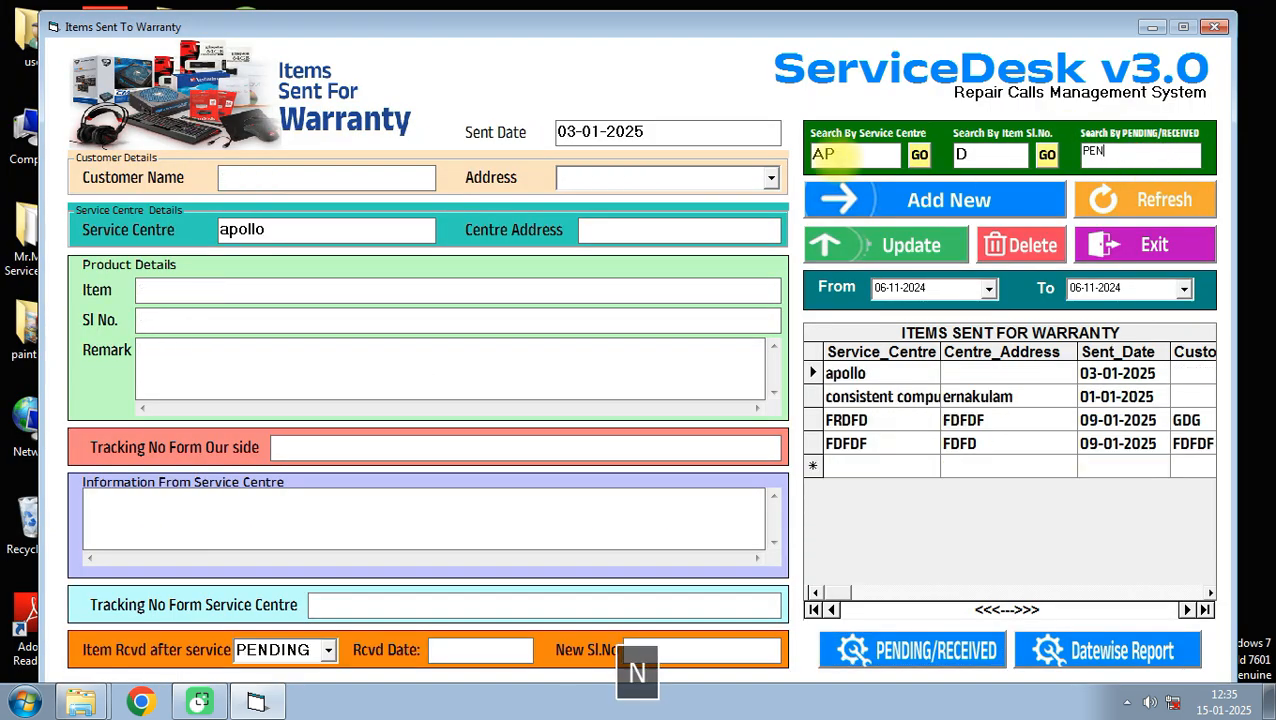
{"action": "left_click", "coordinate": [854, 648]}
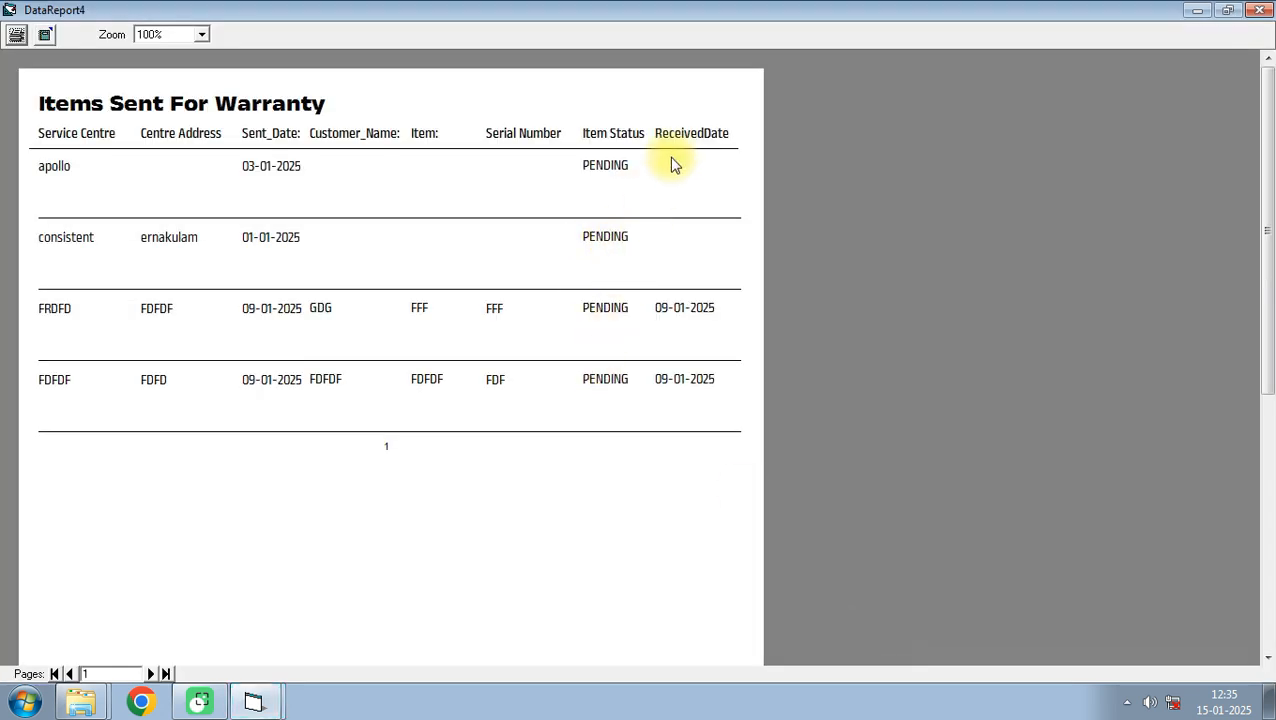
{"action": "left_click", "coordinate": [1259, 10]}
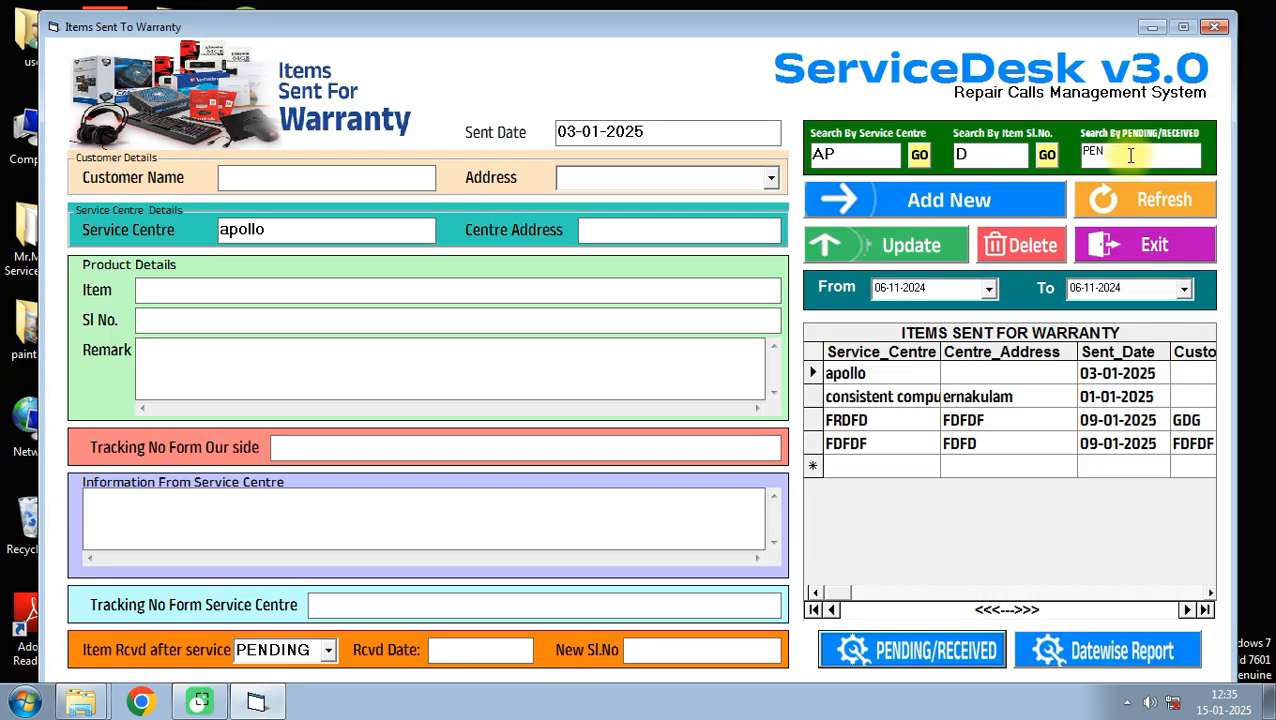
Set the end date of the report period to 01-11-2025 and generate the datewise warranty report.
{"action": "left_click", "coordinate": [989, 289]}
{"action": "left_click", "coordinate": [987, 289]}
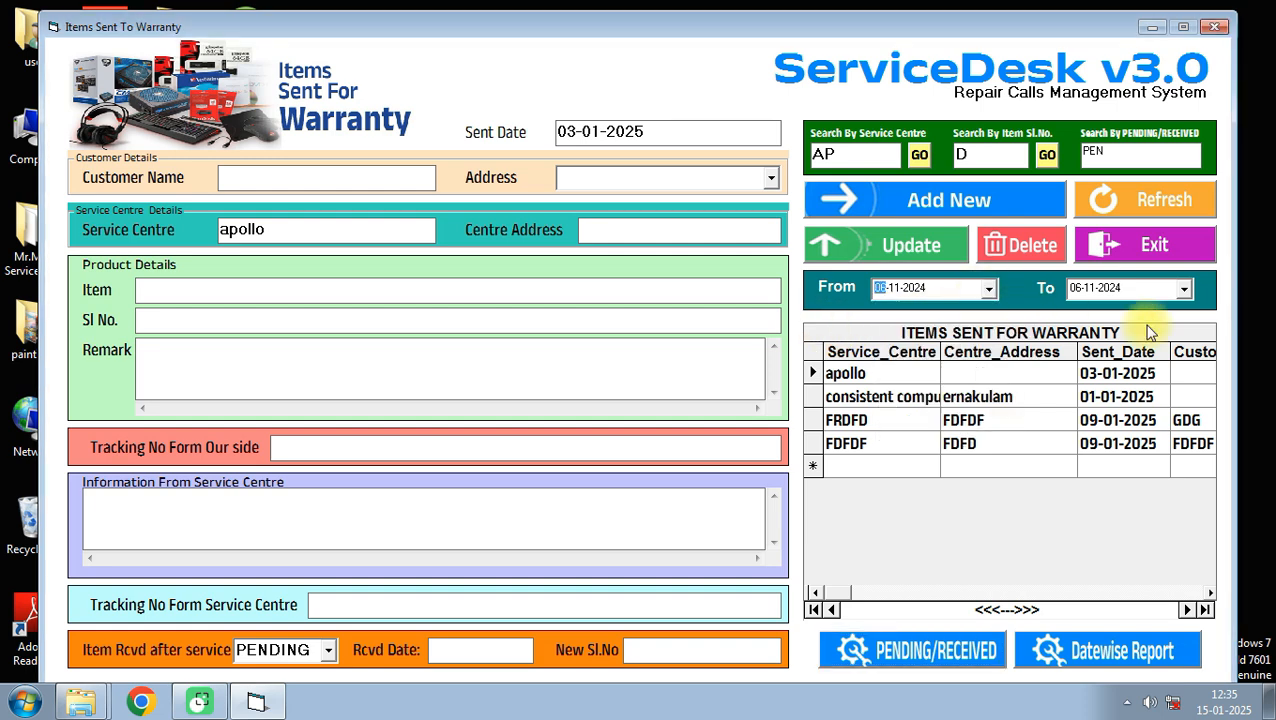
{"action": "left_click", "coordinate": [1184, 288]}
{"action": "left_click", "coordinate": [1178, 316]}
{"action": "left_click", "coordinate": [1180, 316]}
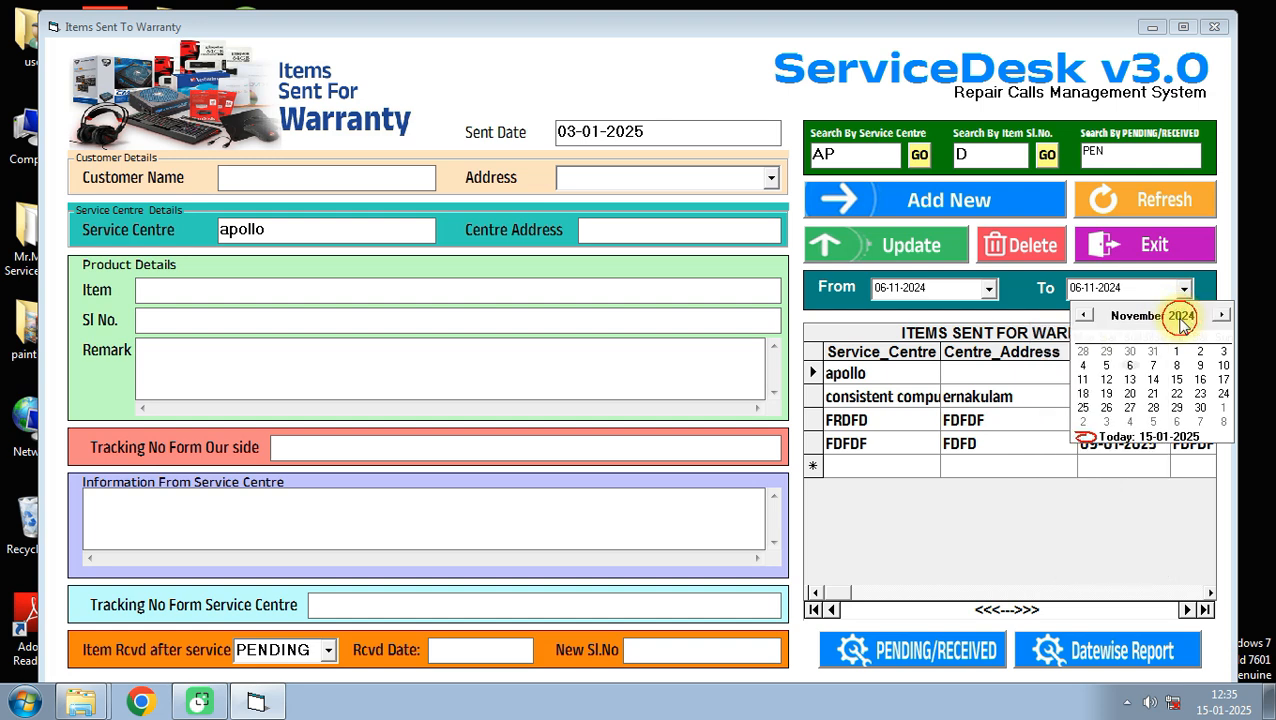
{"action": "left_click", "coordinate": [1204, 311]}
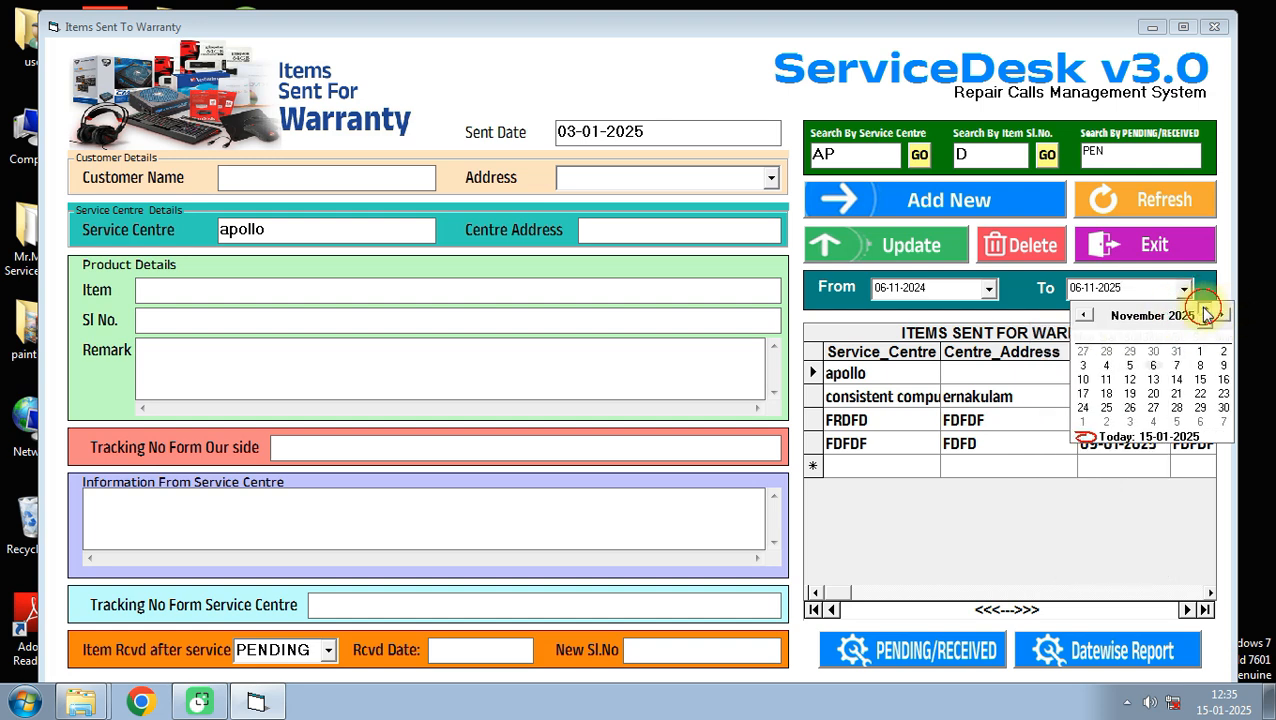
{"action": "left_click", "coordinate": [1182, 364]}
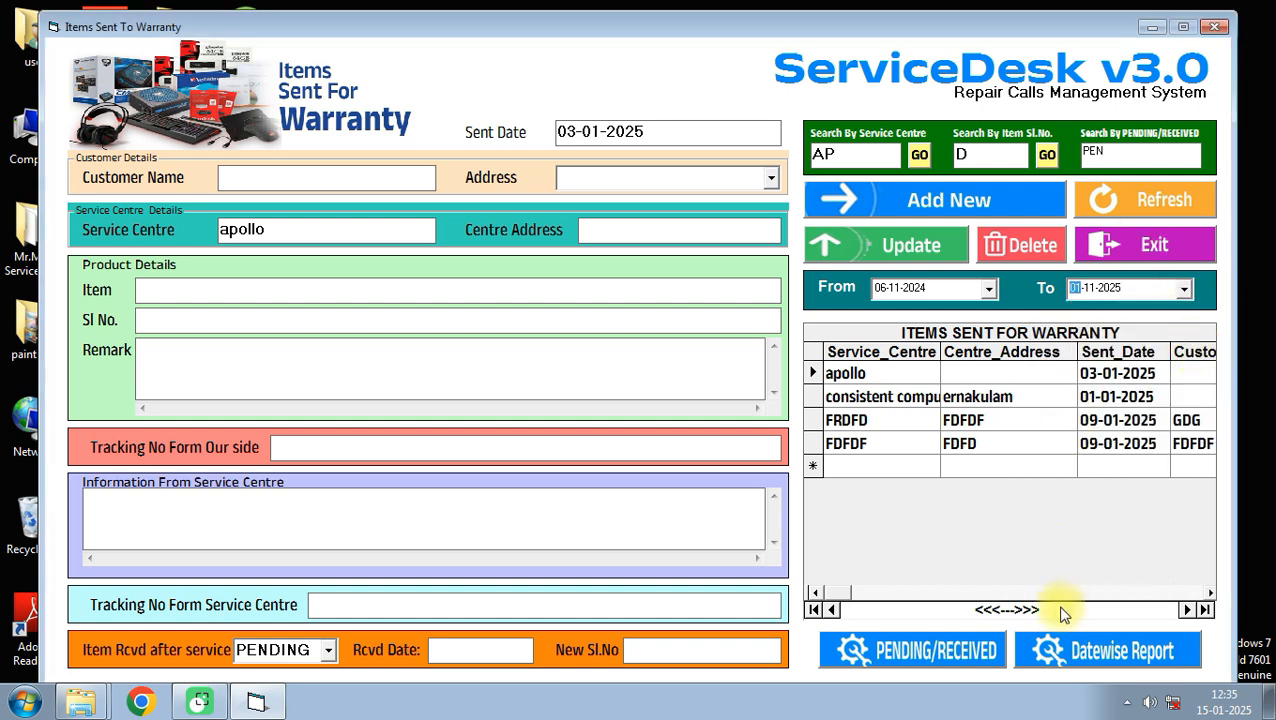
{"action": "left_click", "coordinate": [1068, 648]}
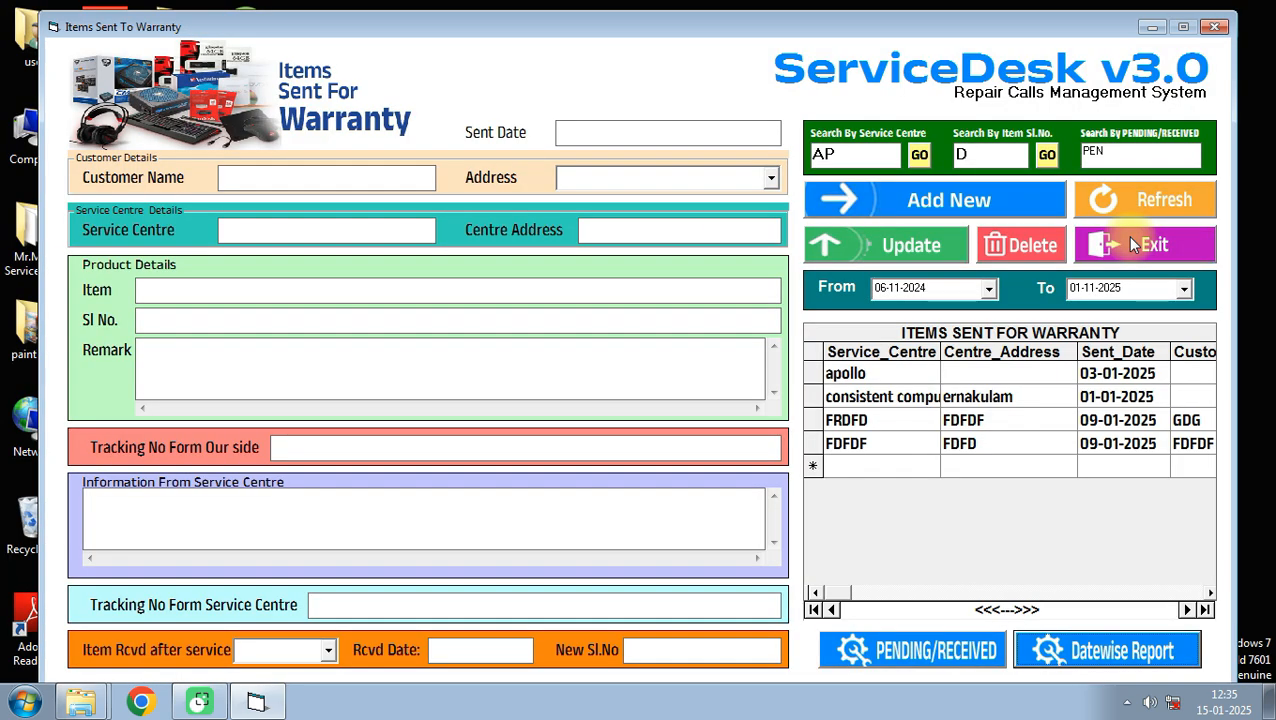
Exit the warranty items form and open the Outsourcing Works form from the service desk.
{"action": "left_click", "coordinate": [1130, 238]}
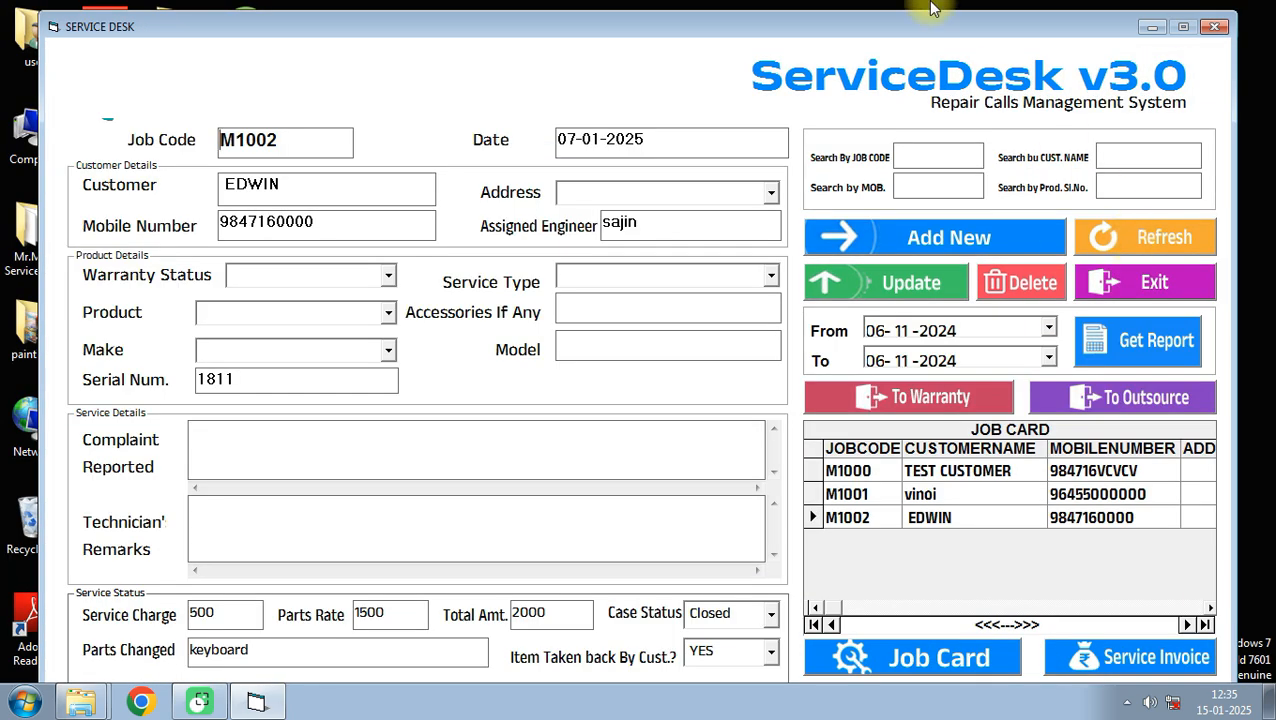
{"action": "left_click", "coordinate": [1148, 398]}
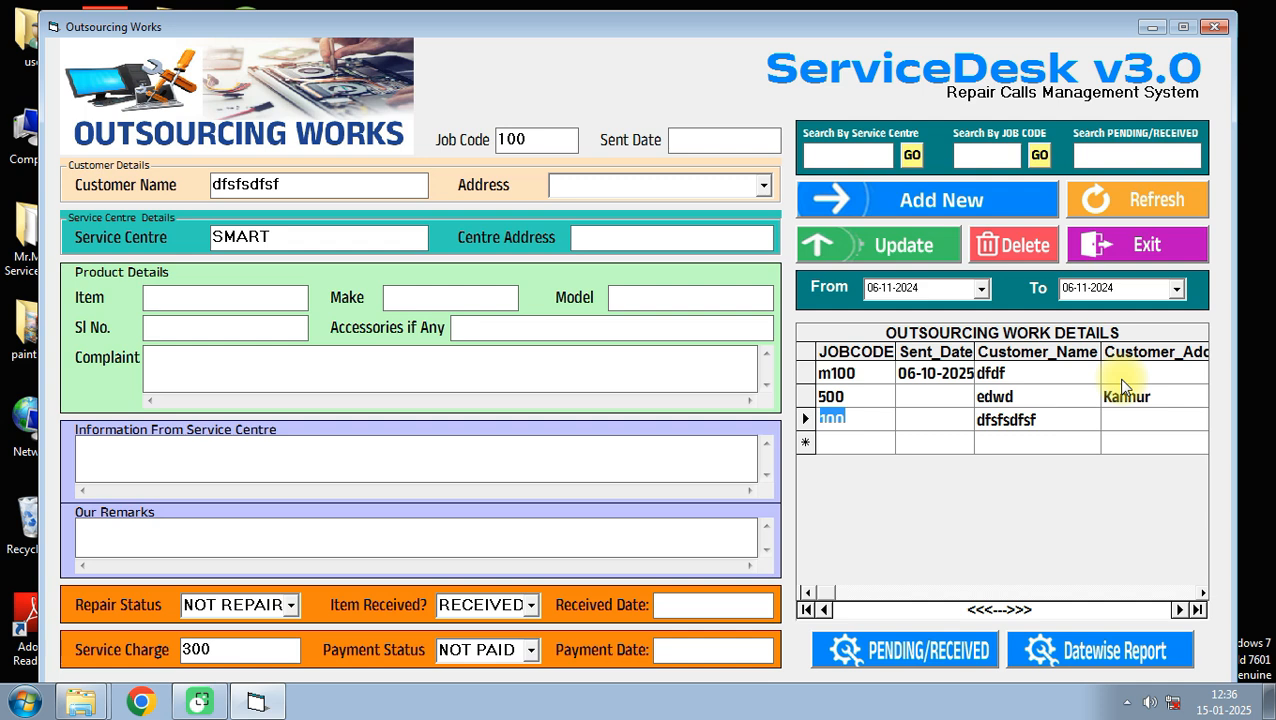
Fill in the sent date 15-01-2025 for the outsourcing record with job code 100.
{"action": "left_click", "coordinate": [553, 141]}
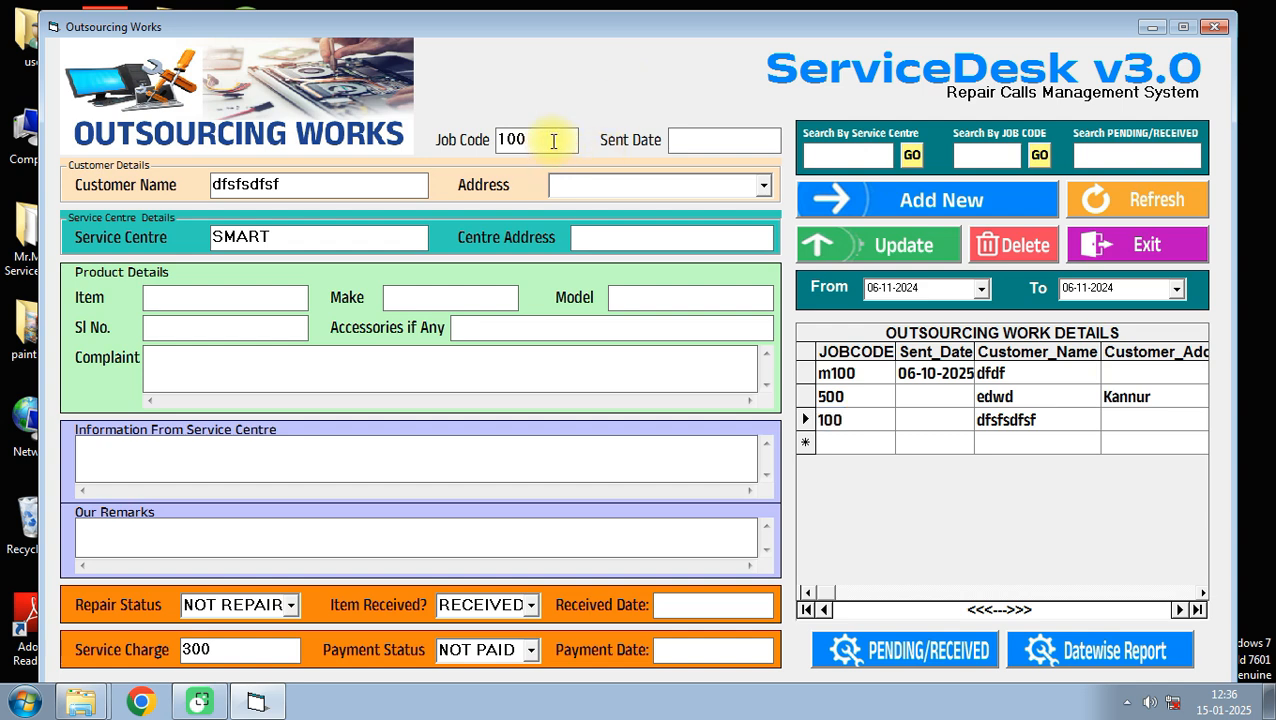
{"action": "left_click", "coordinate": [737, 142]}
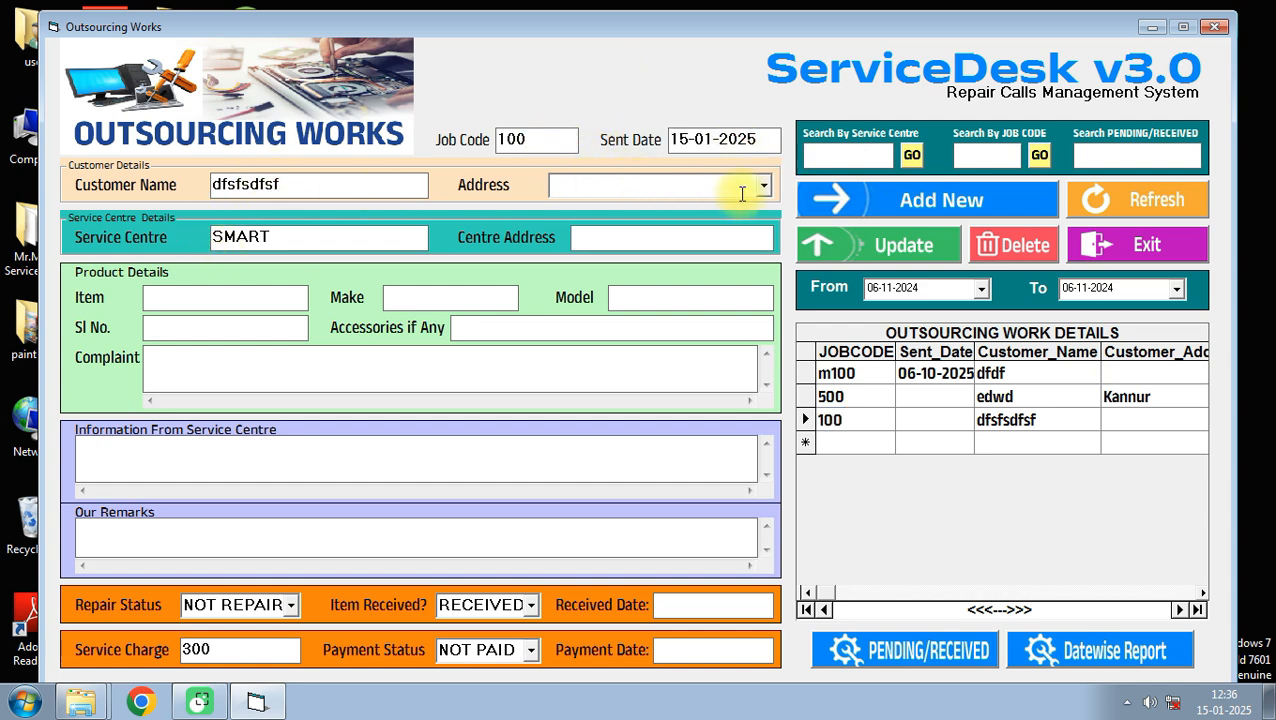
{"action": "left_click", "coordinate": [305, 240]}
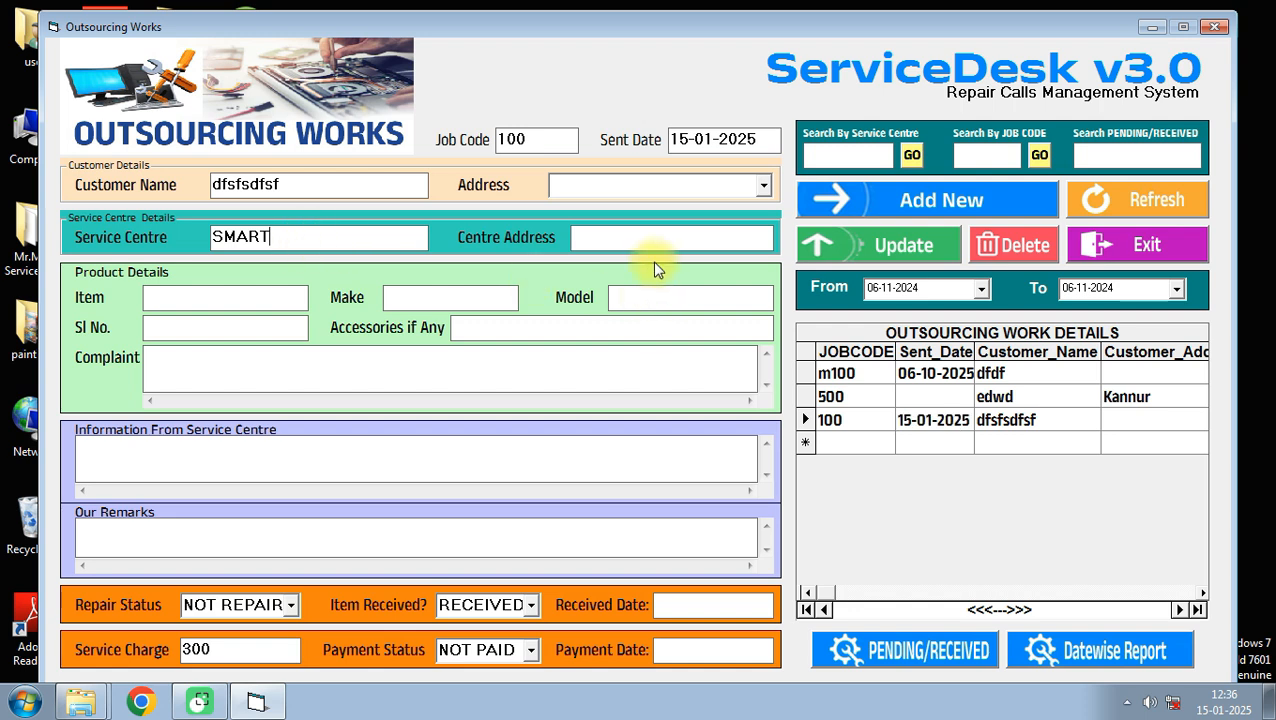
{"action": "left_click", "coordinate": [667, 305]}
{"action": "left_click", "coordinate": [78, 458]}
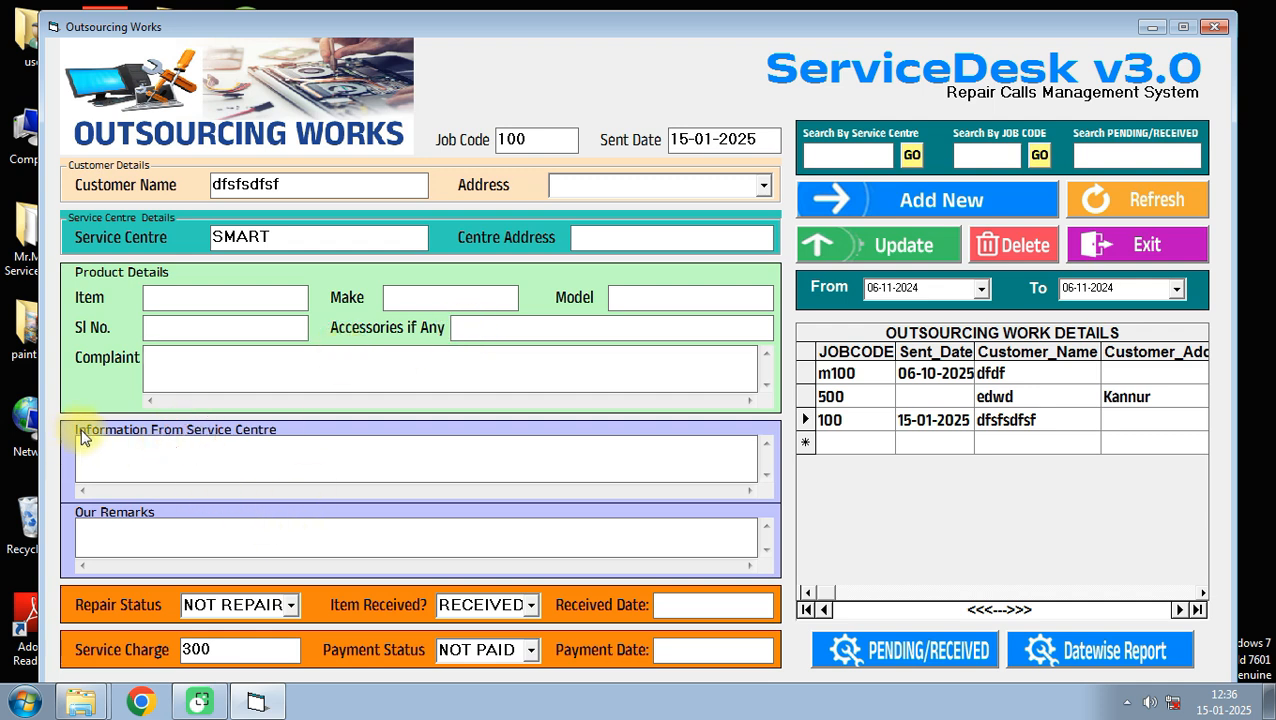
Select the outsourcing record with job code 500, go through its service centre information and remarks, and set its repair status to REPAIRED.
{"action": "left_click", "coordinate": [803, 396]}
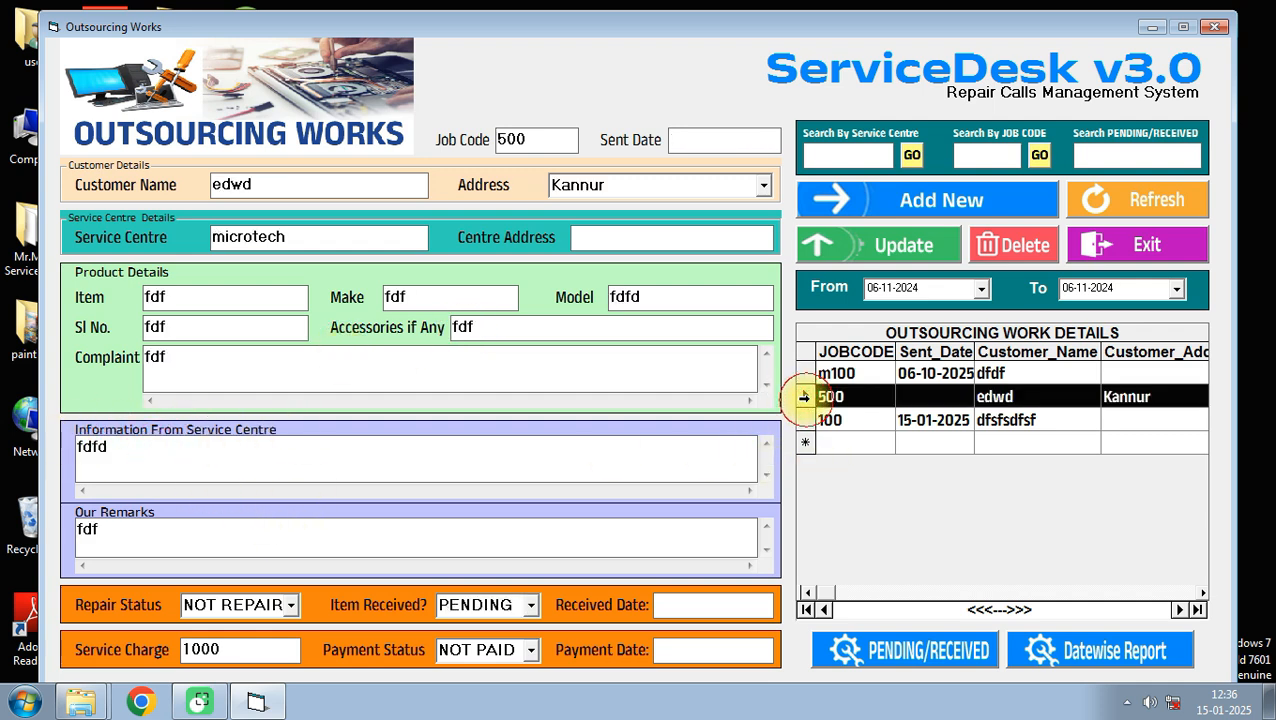
{"action": "left_click", "coordinate": [266, 440]}
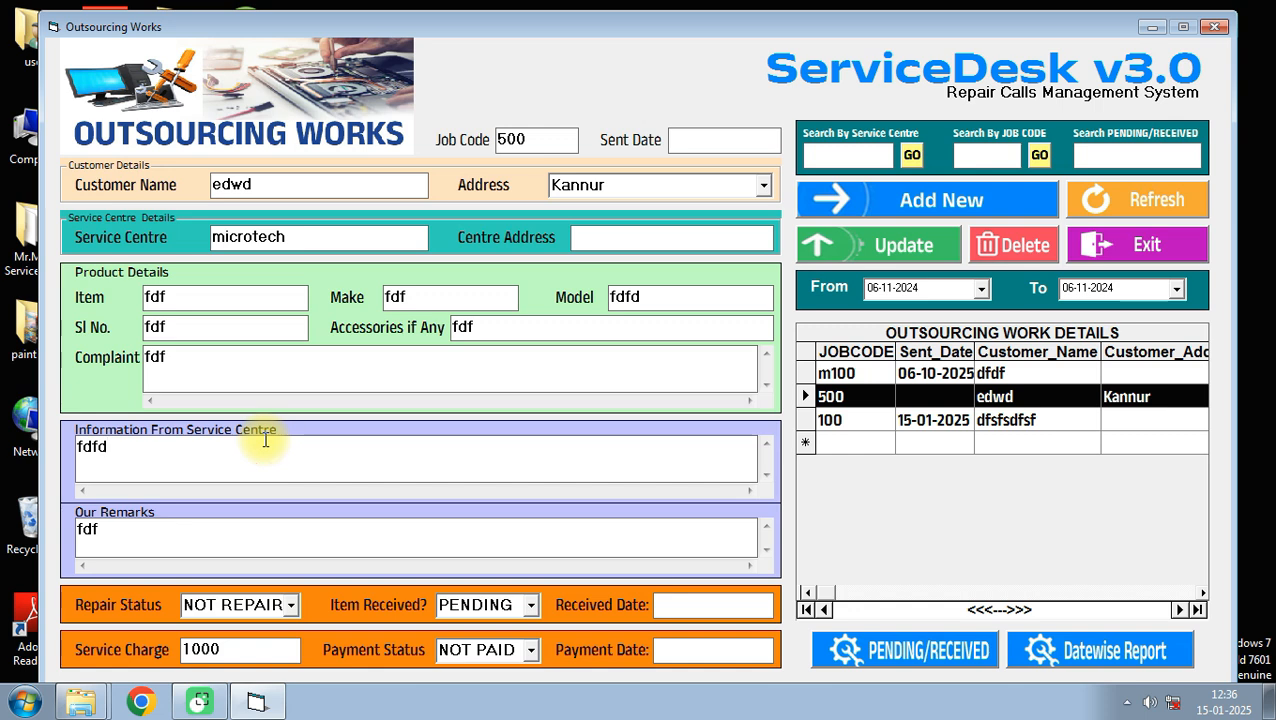
{"action": "left_click", "coordinate": [165, 548]}
{"action": "left_click", "coordinate": [205, 472]}
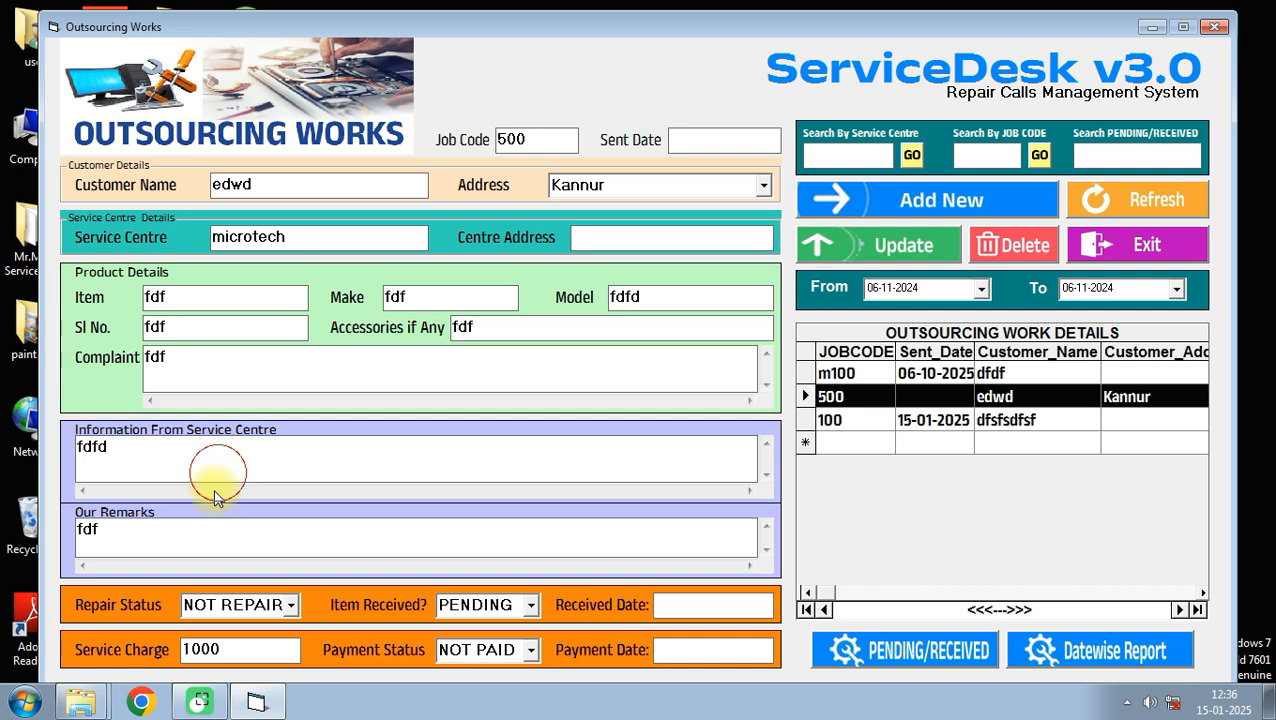
{"action": "left_click", "coordinate": [141, 513]}
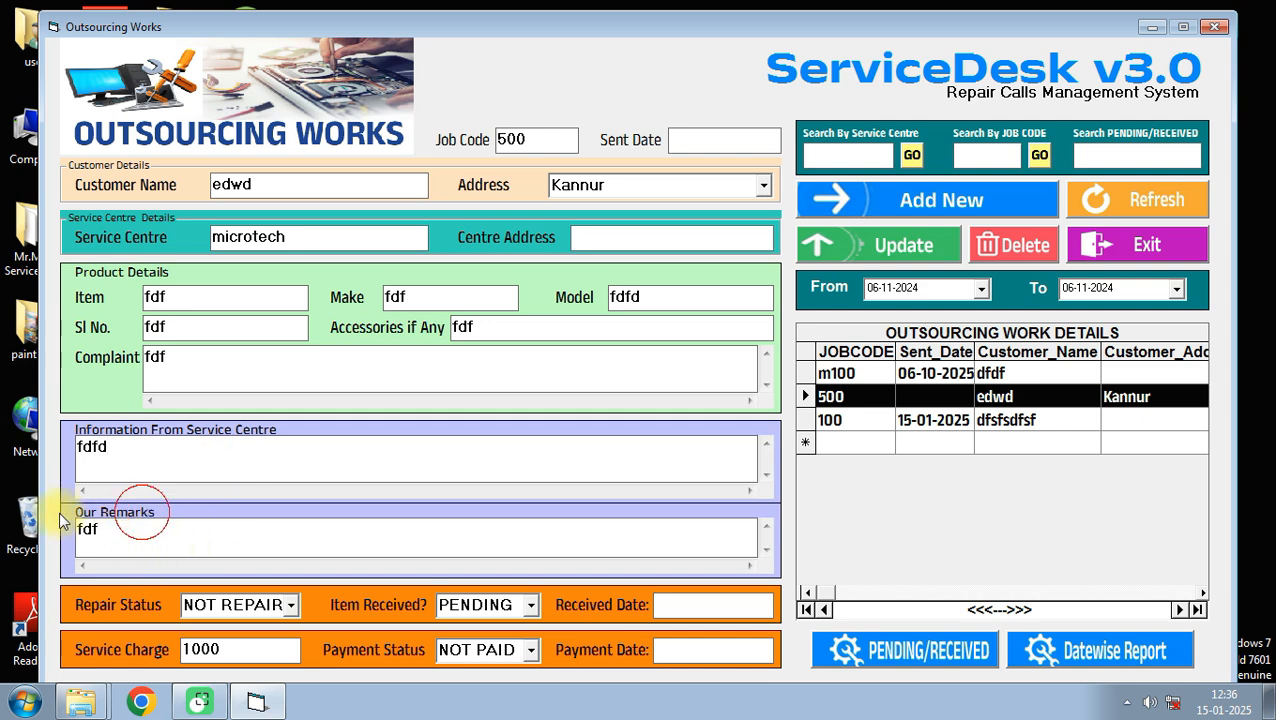
{"action": "left_click", "coordinate": [111, 534]}
{"action": "left_click", "coordinate": [291, 606]}
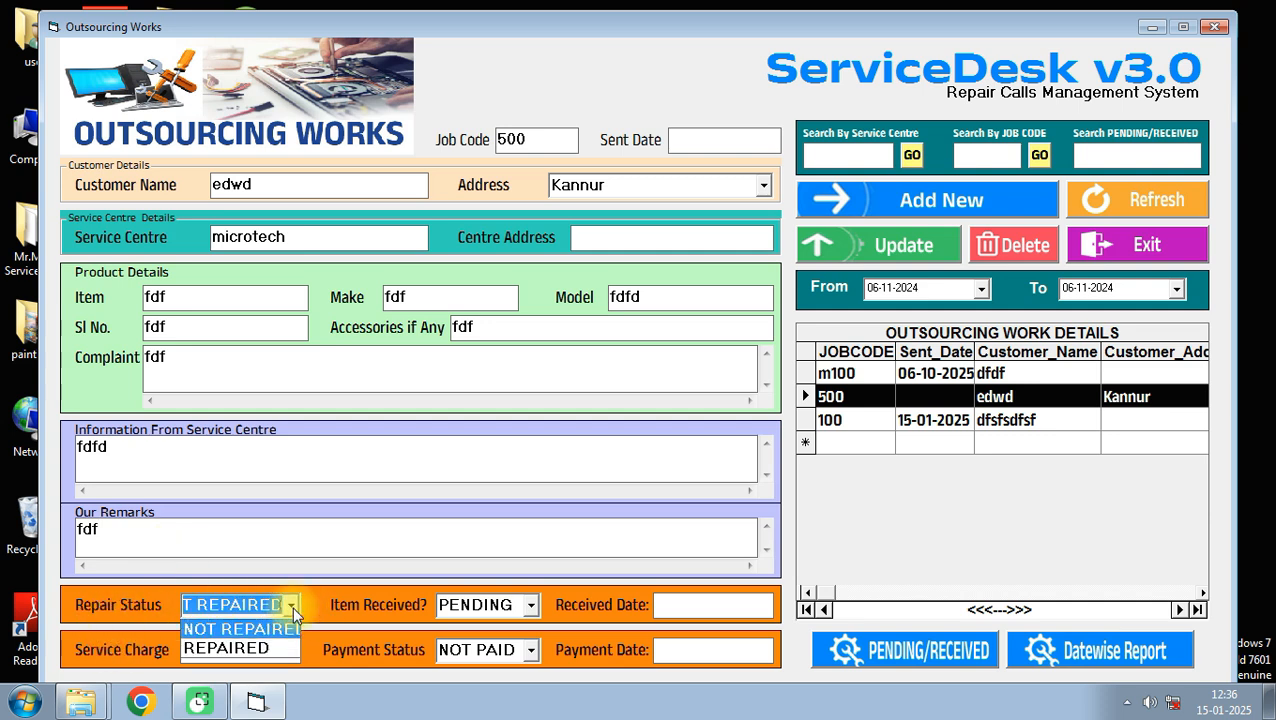
{"action": "left_click", "coordinate": [292, 606]}
{"action": "left_click", "coordinate": [292, 606]}
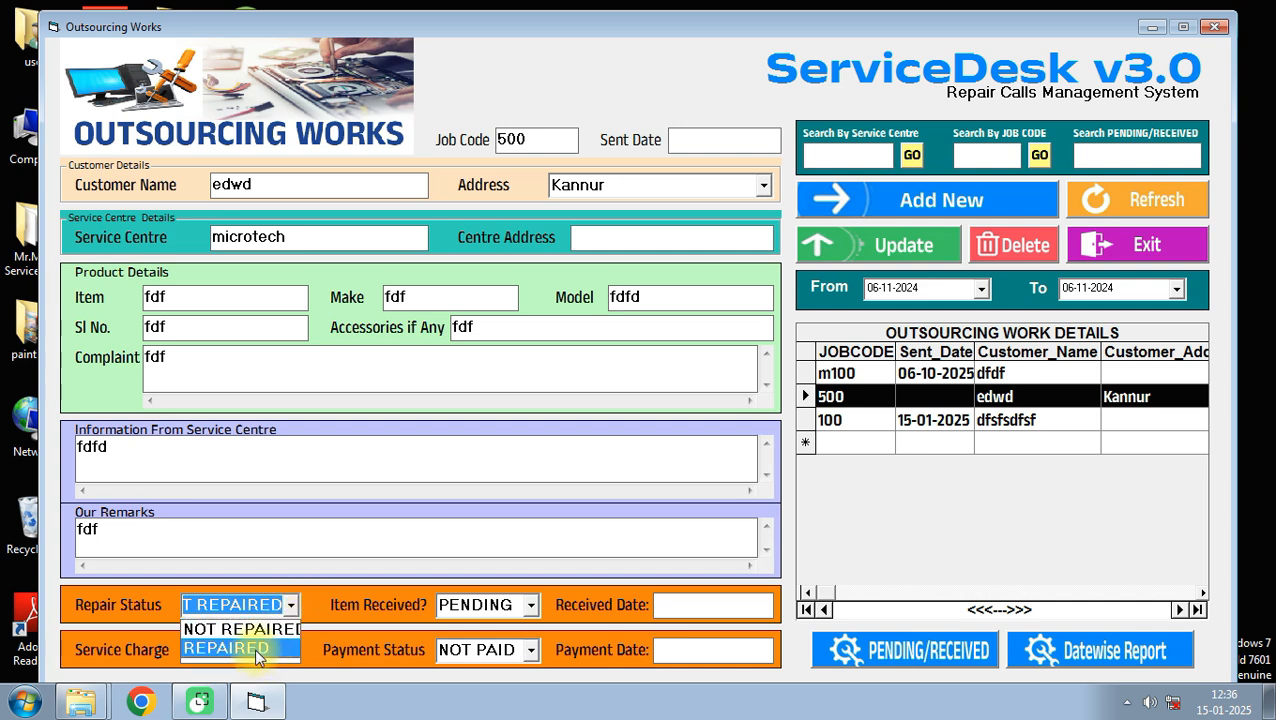
{"action": "left_click", "coordinate": [257, 652]}
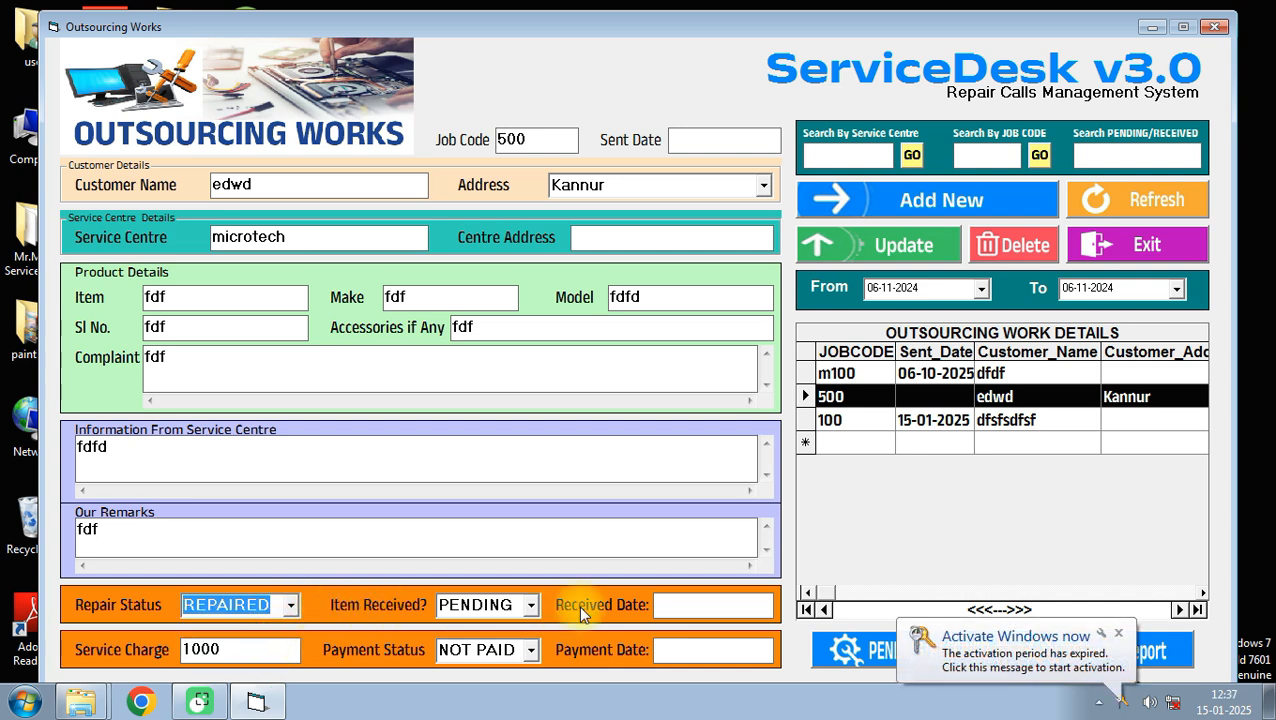
Set the item received status to RECEIVED with received date 15-01-2025.
{"action": "left_click", "coordinate": [531, 605]}
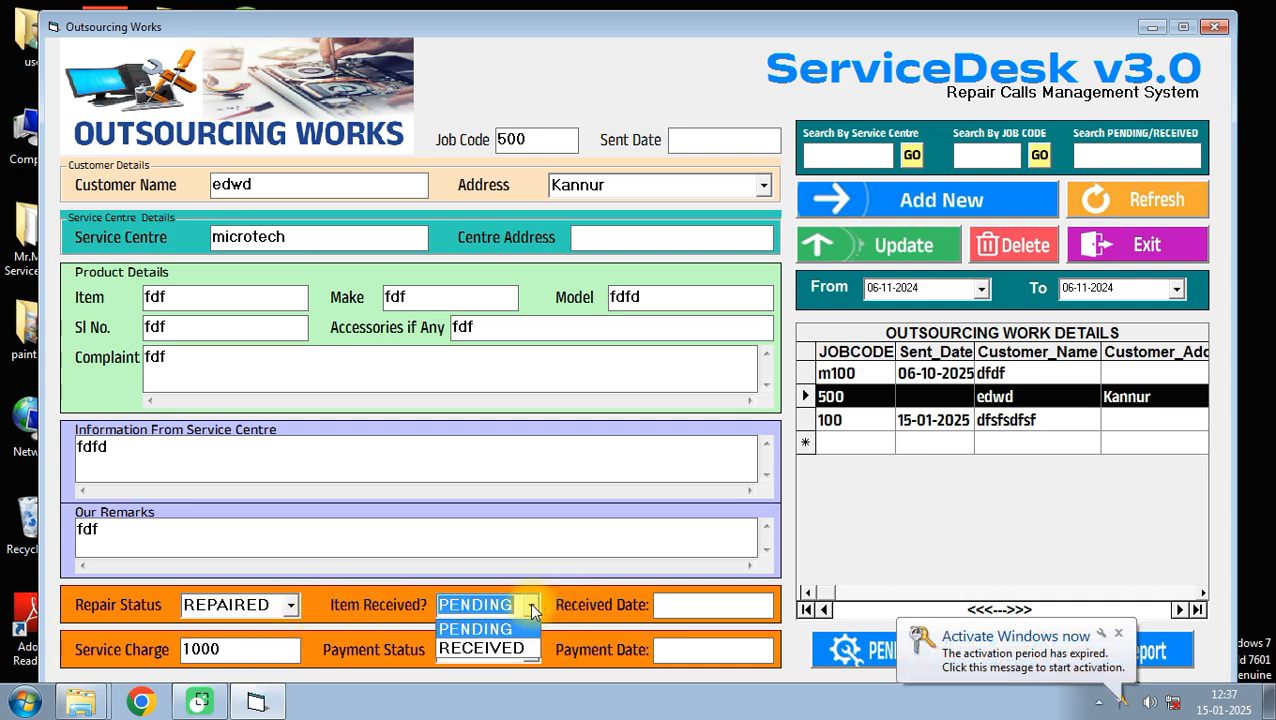
{"action": "left_click", "coordinate": [505, 648]}
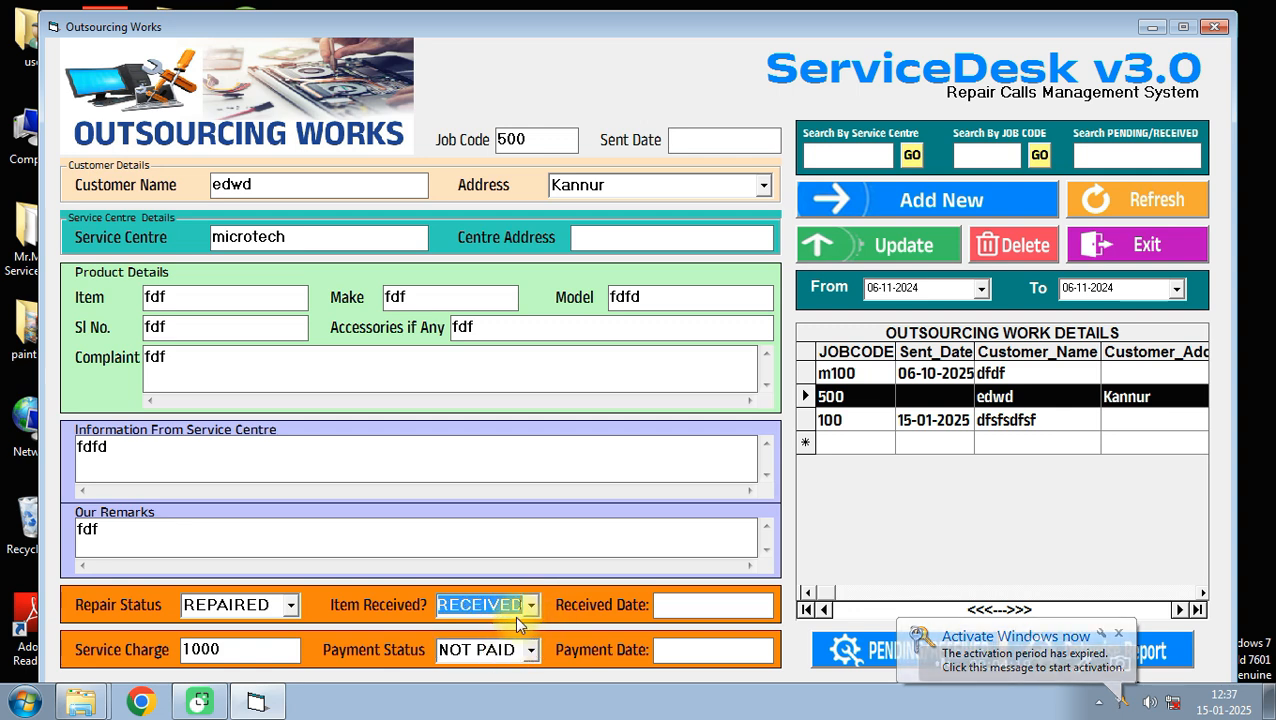
{"action": "left_click", "coordinate": [700, 605]}
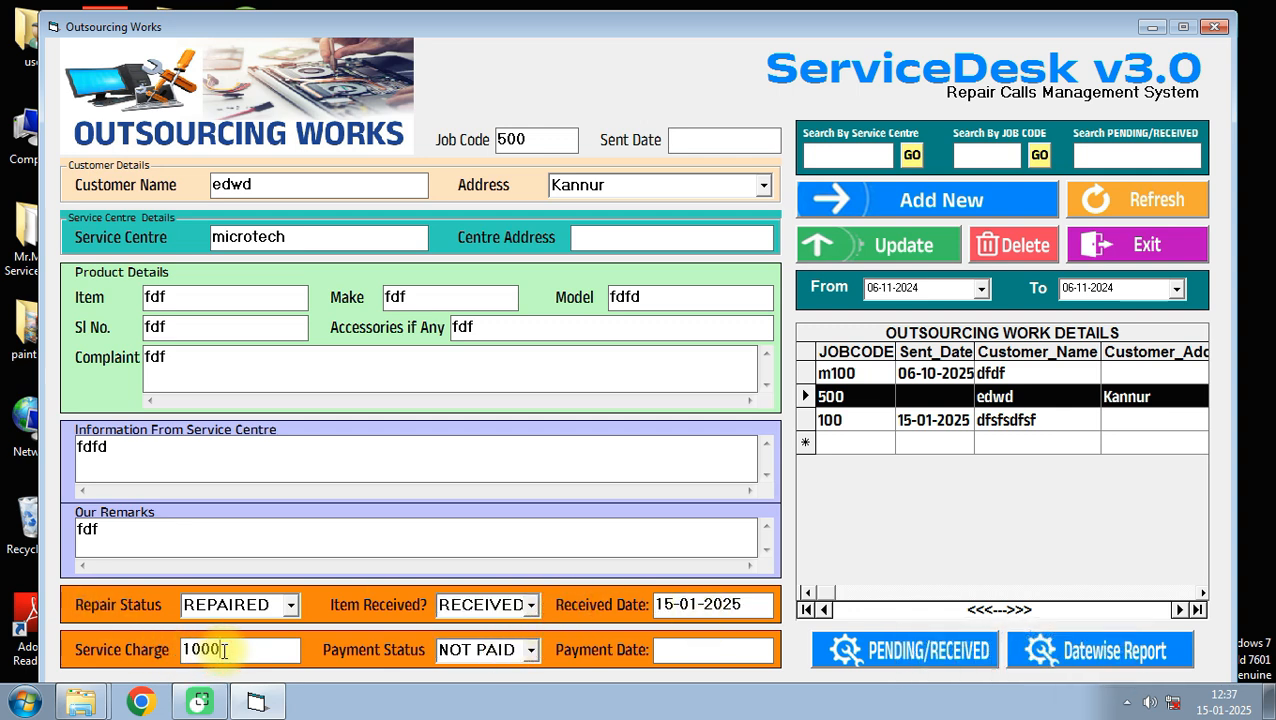
Set the payment status to PAID and fill in the payment date 15-01-2025.
{"action": "left_click", "coordinate": [531, 650]}
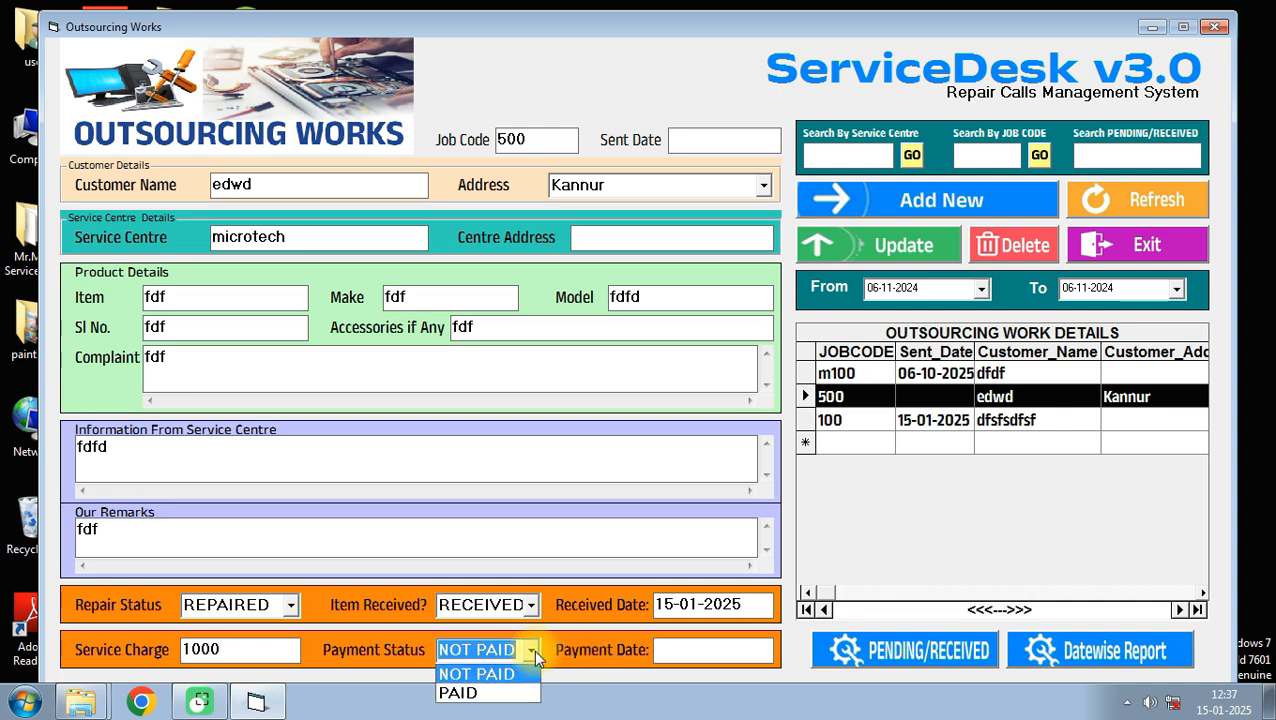
{"action": "left_click", "coordinate": [466, 673]}
{"action": "left_click", "coordinate": [508, 655]}
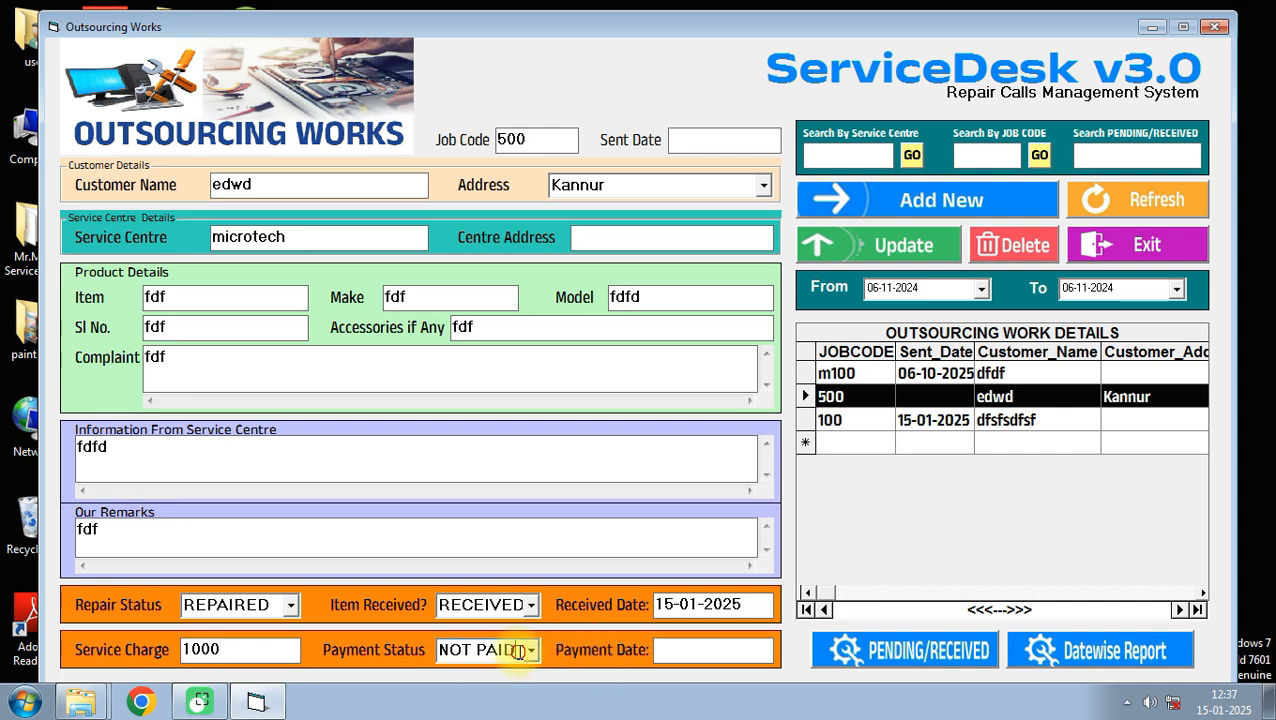
{"action": "scroll", "coordinate": [498, 658], "scroll_direction": "down", "scroll_amount": 1}
{"action": "left_click", "coordinate": [687, 662]}
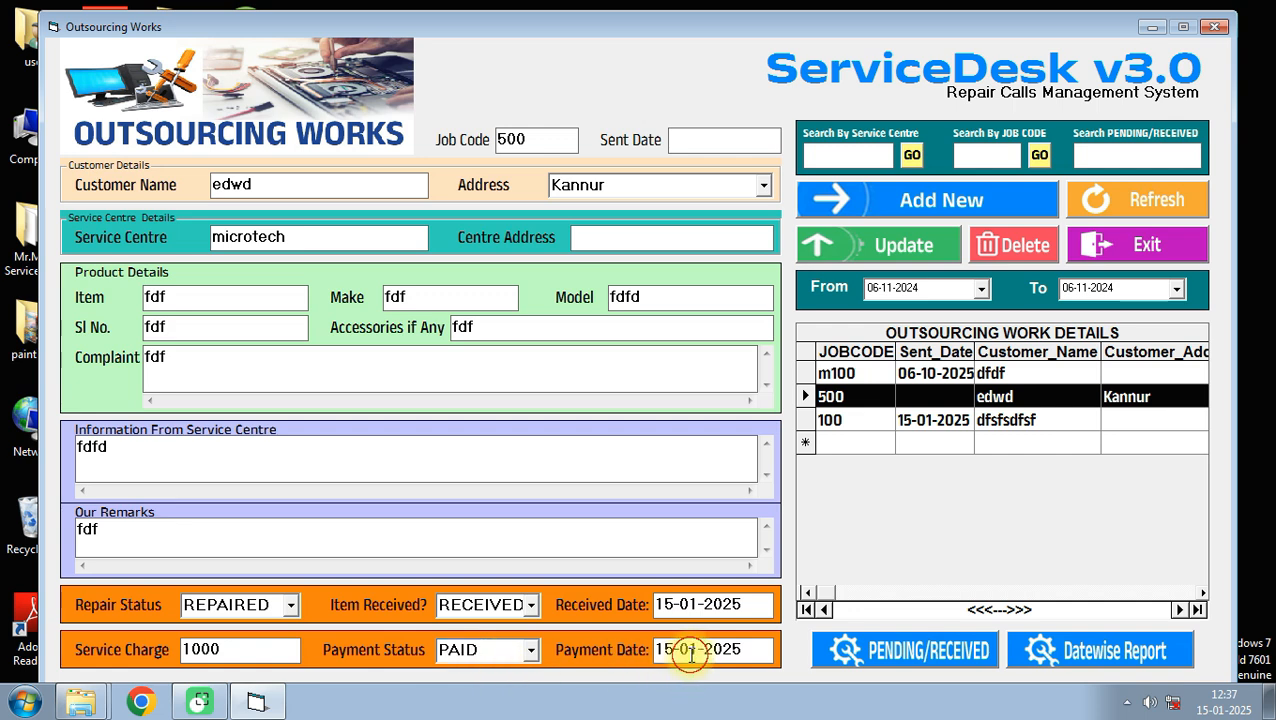
Save the changes to the outsourcing record and add a new blank record, acknowledging the confirmations.
{"action": "left_click", "coordinate": [893, 250]}
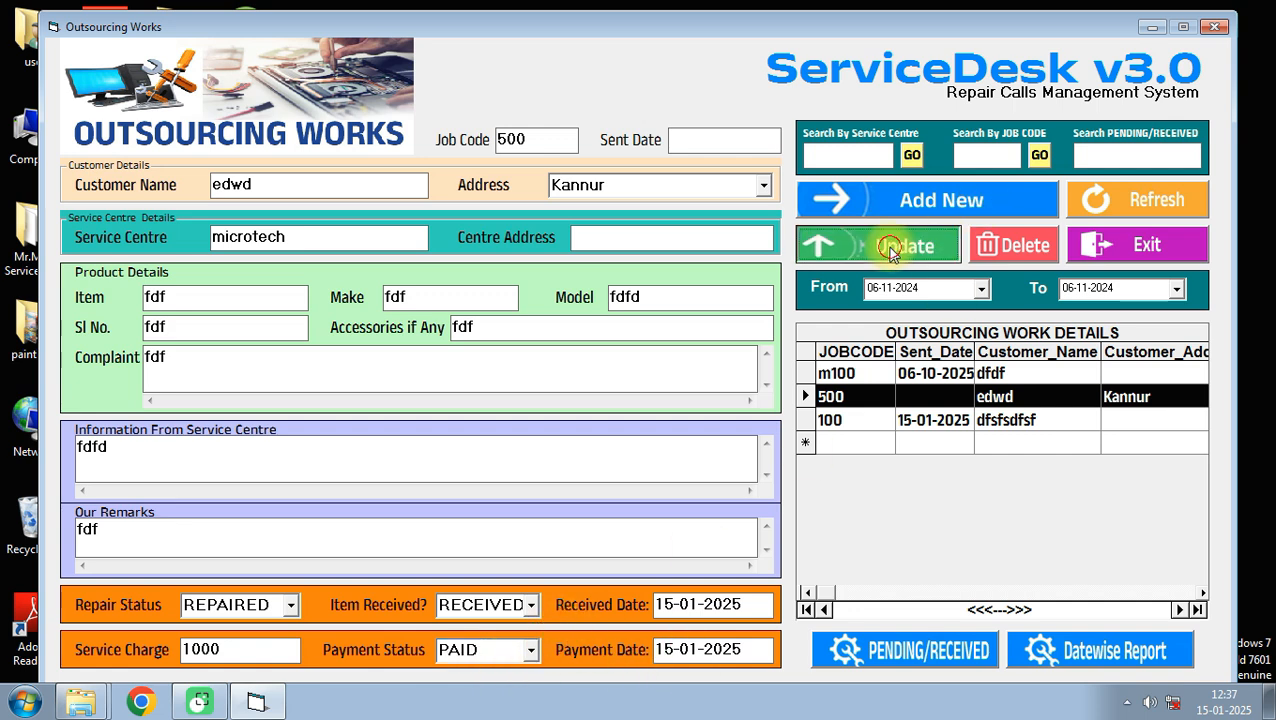
{"action": "left_click", "coordinate": [643, 406]}
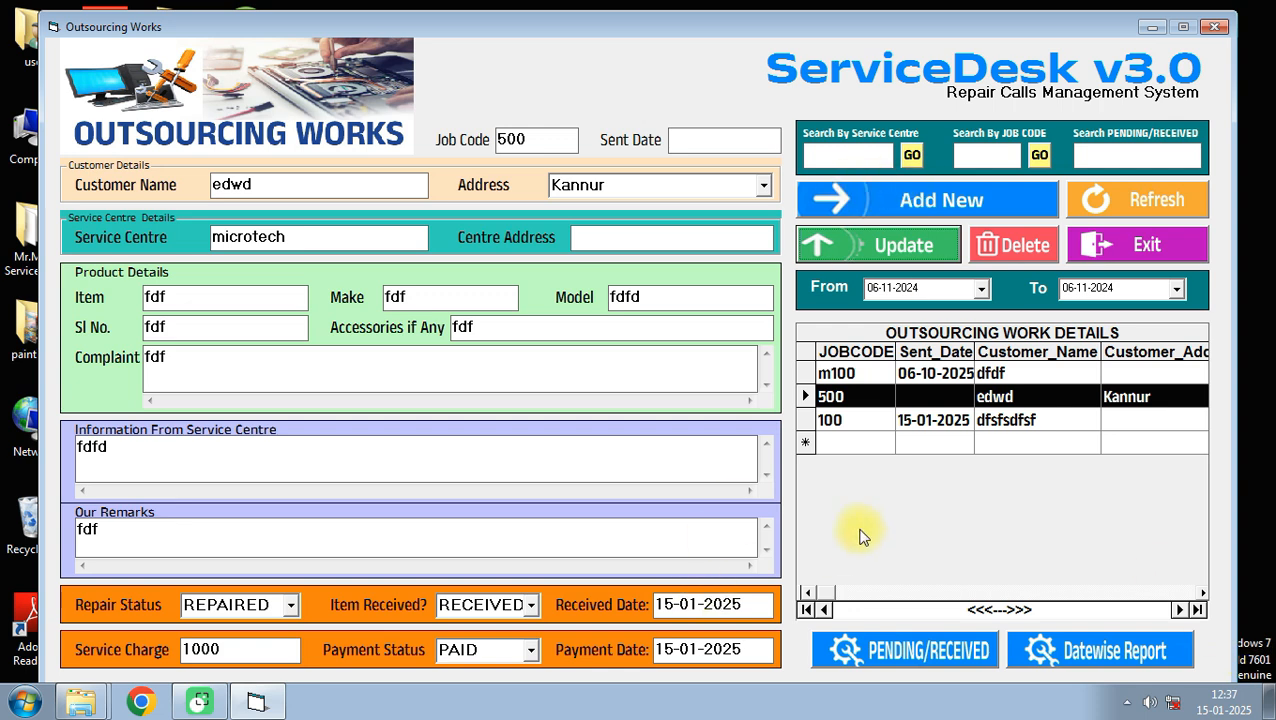
{"action": "left_click", "coordinate": [847, 202]}
{"action": "left_click", "coordinate": [655, 404]}
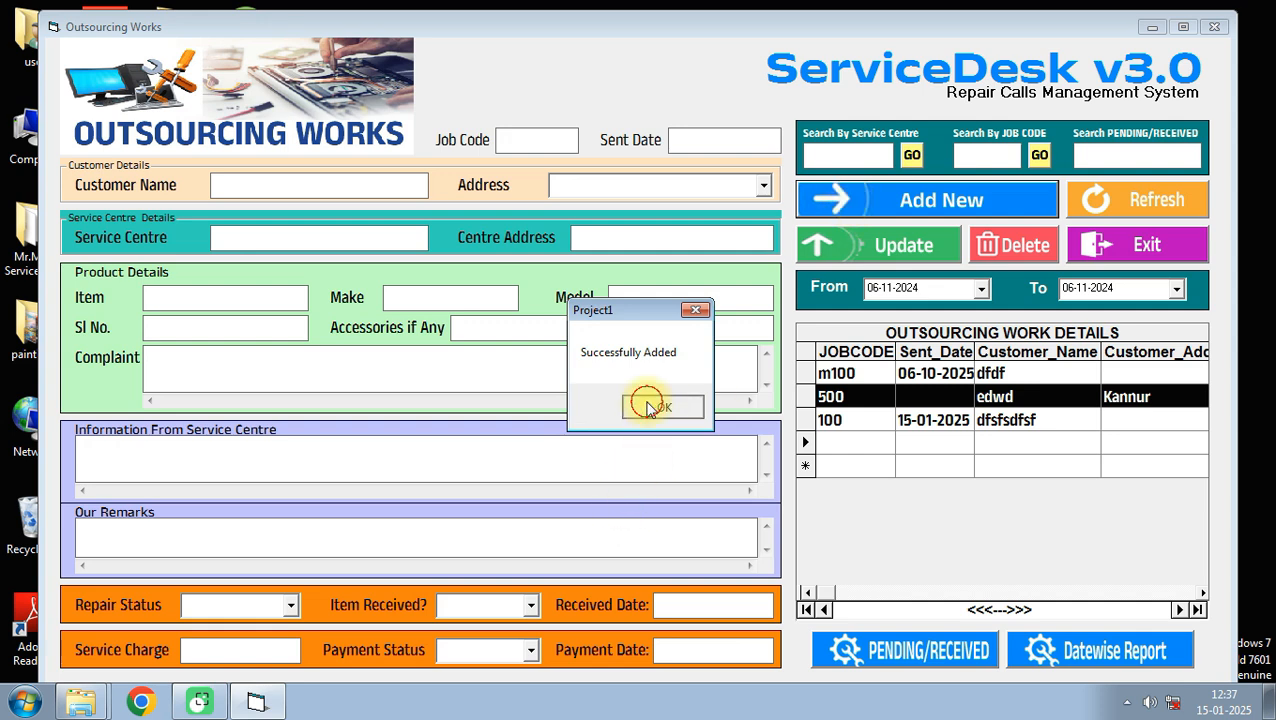
Search the outsourcing works by service centre MI, view the resulting report and close it.
{"action": "left_click", "coordinate": [858, 150]}
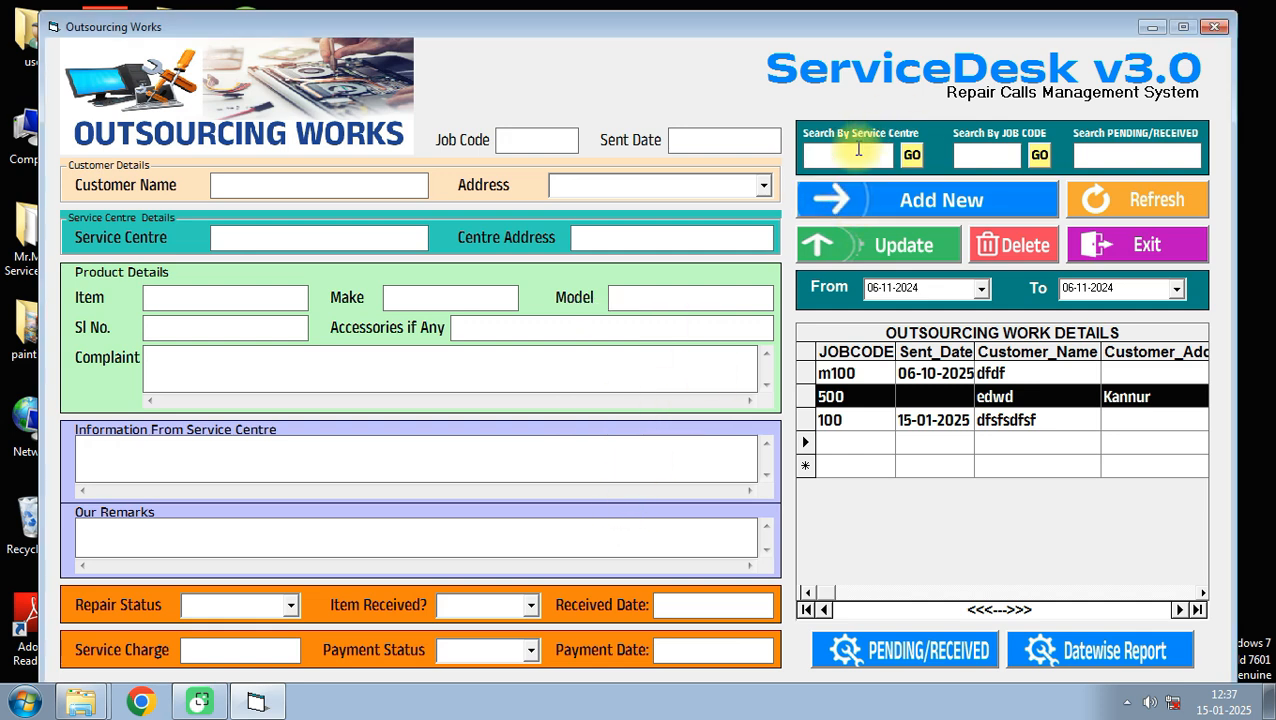
{"action": "type", "text": "MI"}
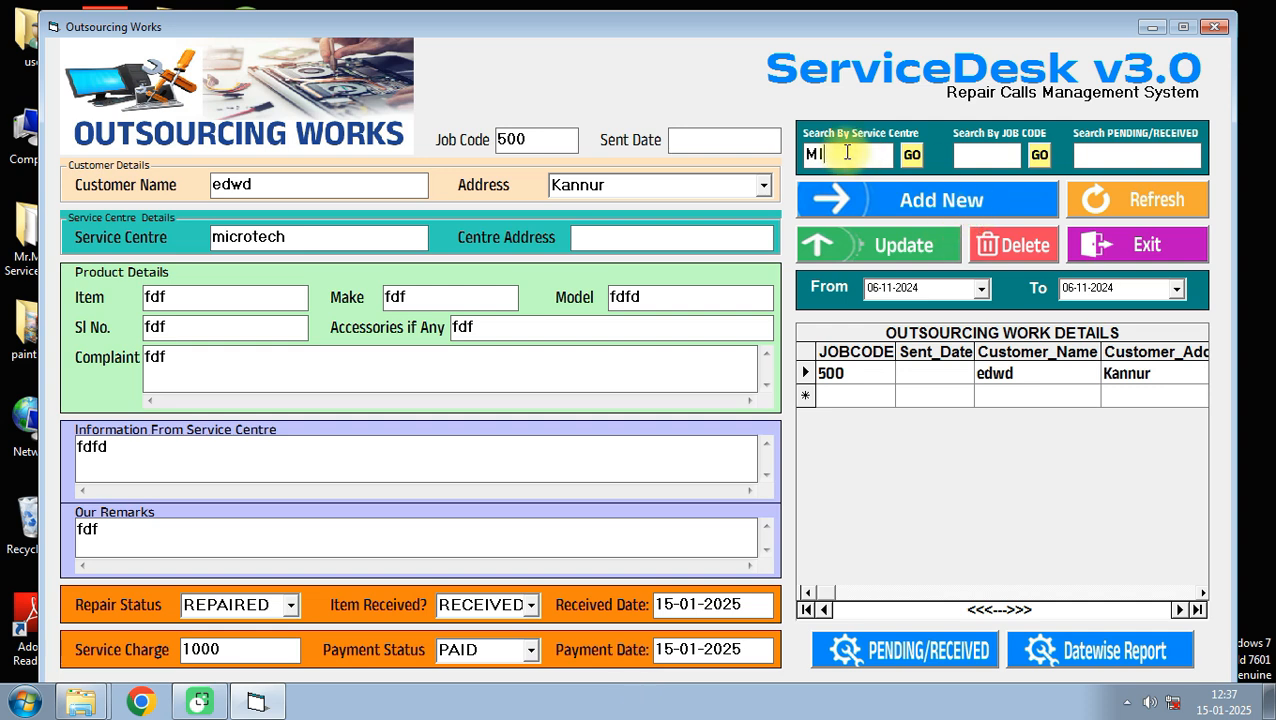
{"action": "left_click", "coordinate": [911, 154]}
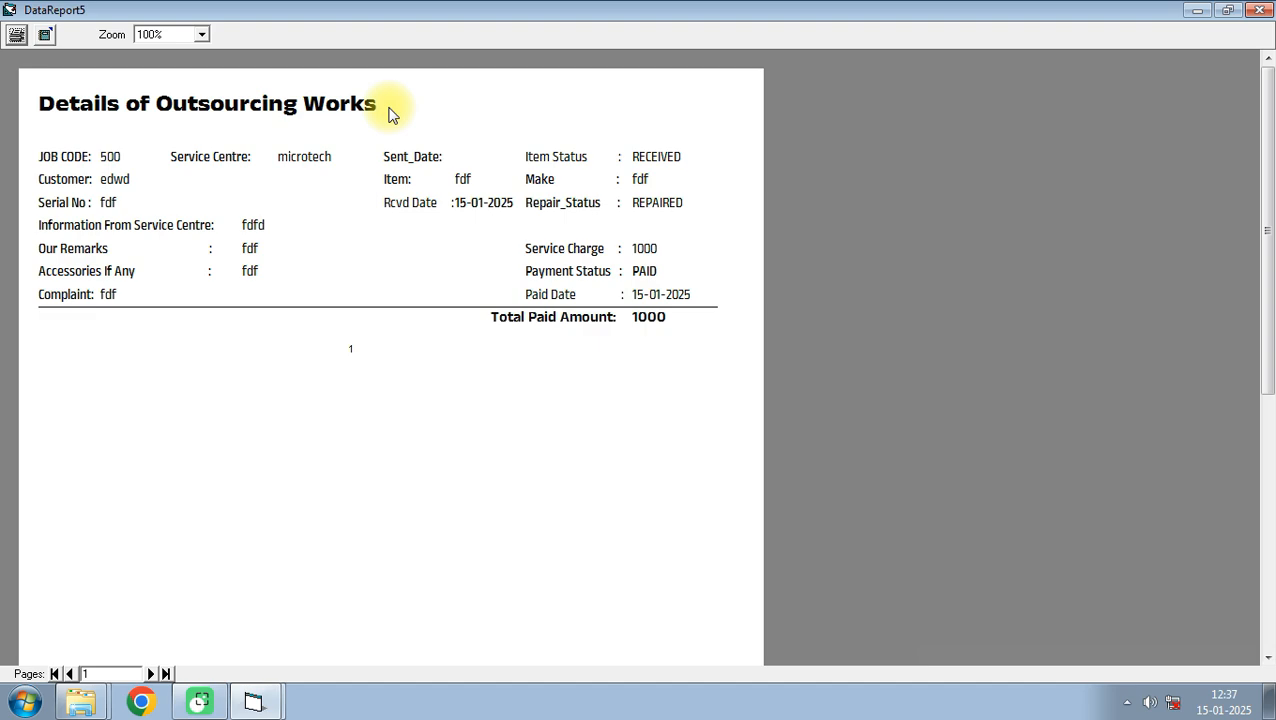
{"action": "left_click", "coordinate": [1256, 9]}
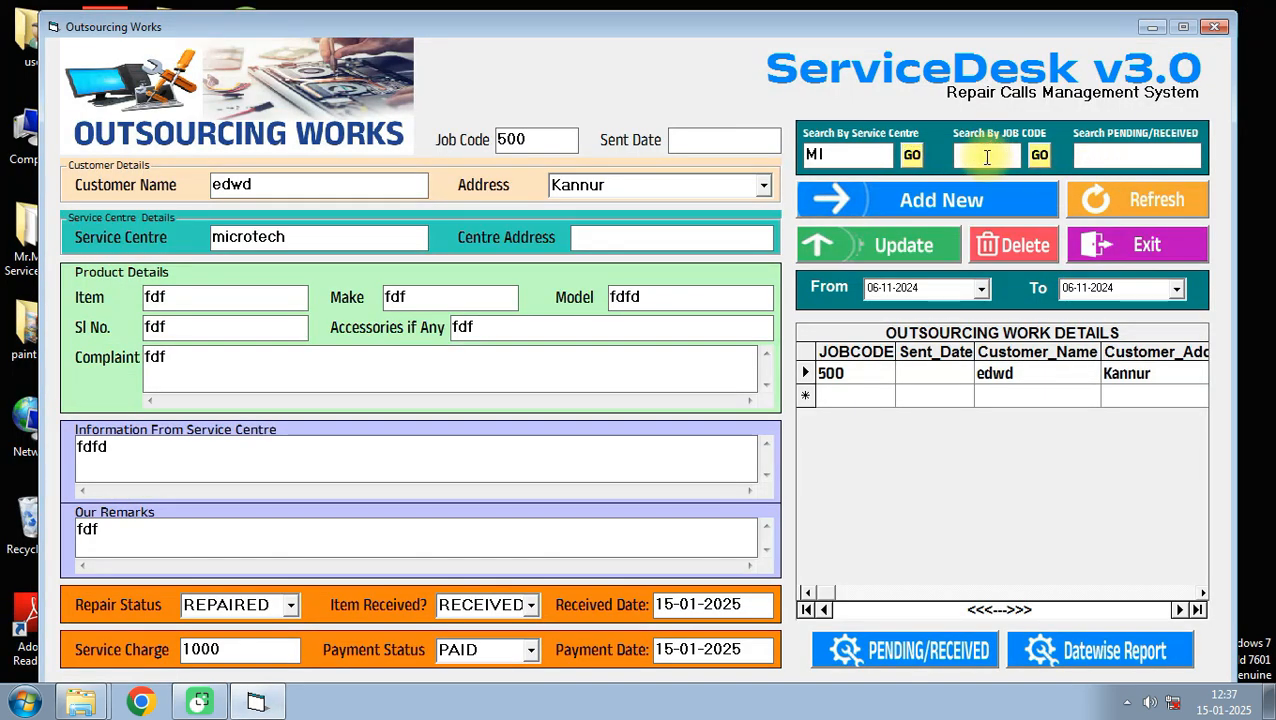
Search the outsourcing works by job code M100, view the resulting report and close it.
{"action": "type", "text": "M100"}
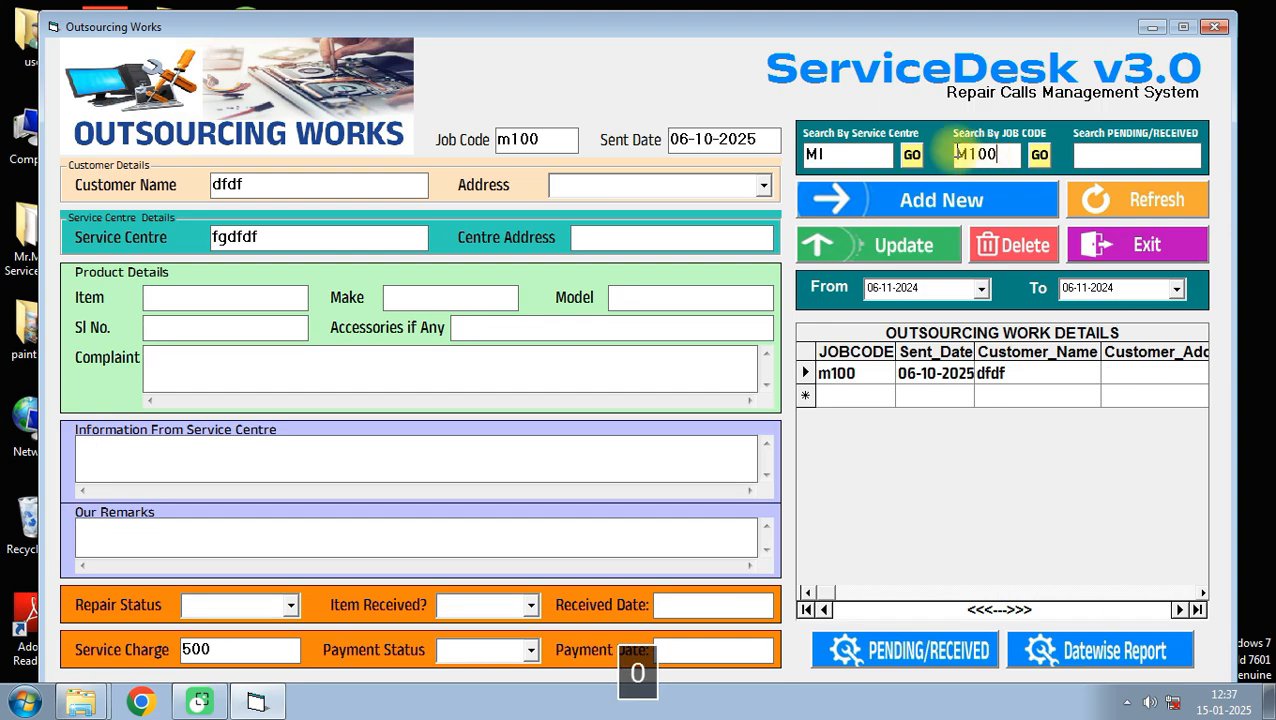
{"action": "left_click", "coordinate": [1034, 160]}
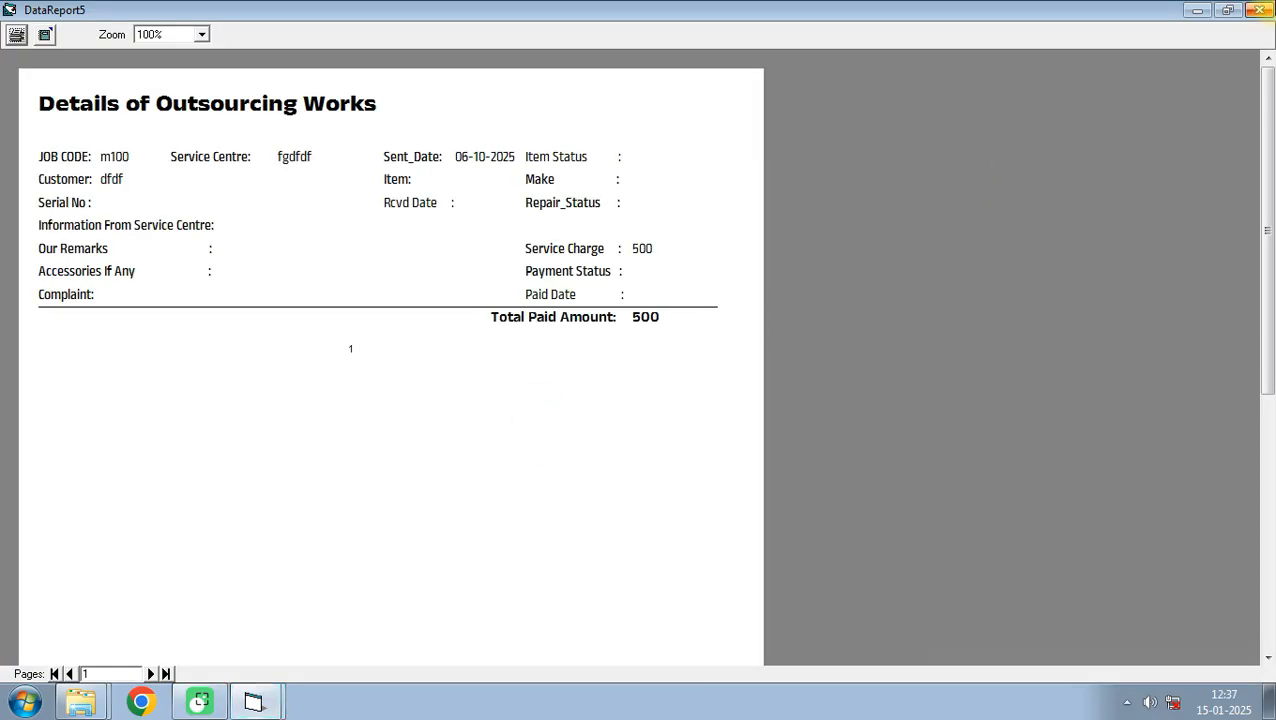
{"action": "left_click", "coordinate": [1256, 9]}
Filter the outsourcing works by pending status with PEN, view the status report and close it.
{"action": "left_click", "coordinate": [1132, 154]}
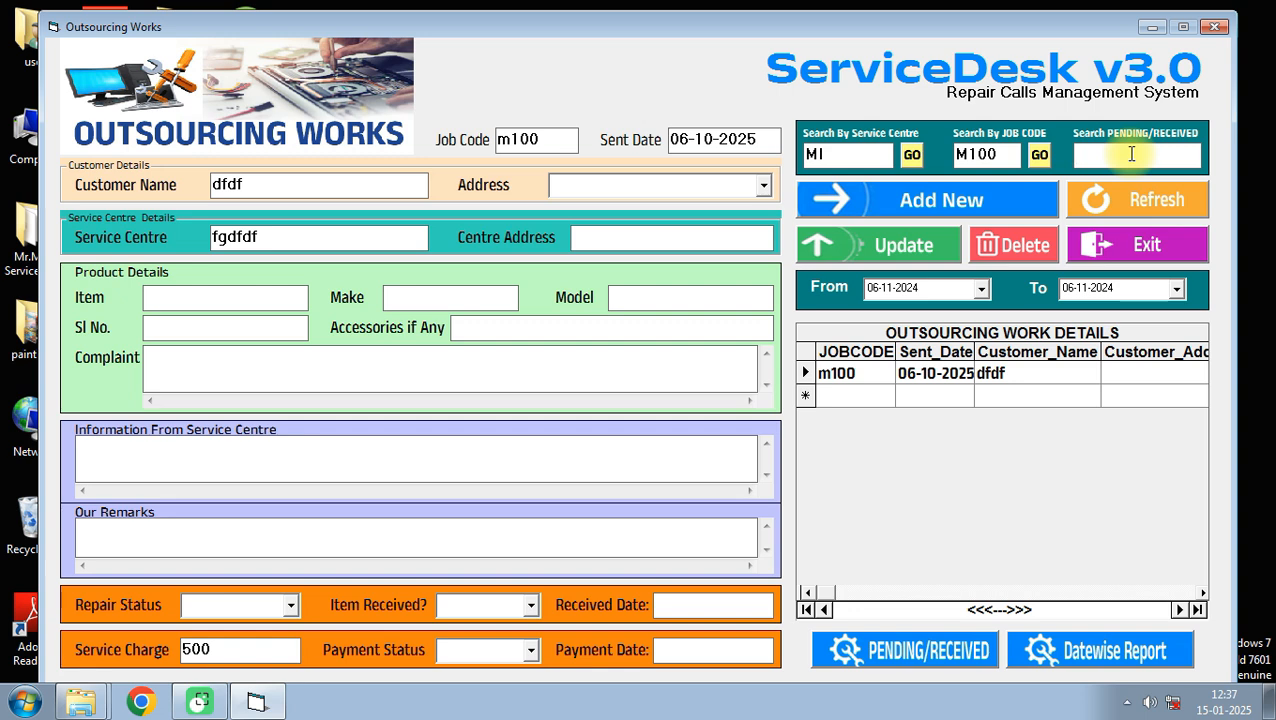
{"action": "type", "text": "RE"}
{"action": "key", "text": "BackSpace"}
{"action": "key", "text": "BackSpace"}
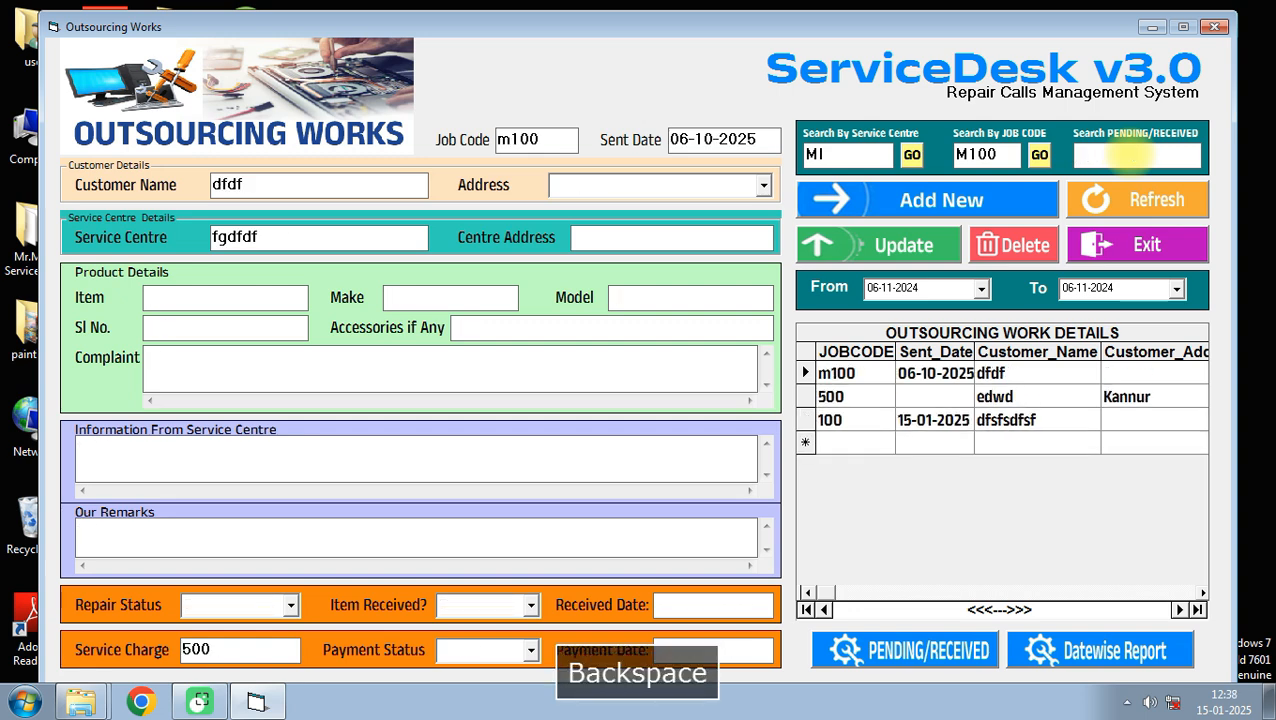
{"action": "type", "text": "PEM"}
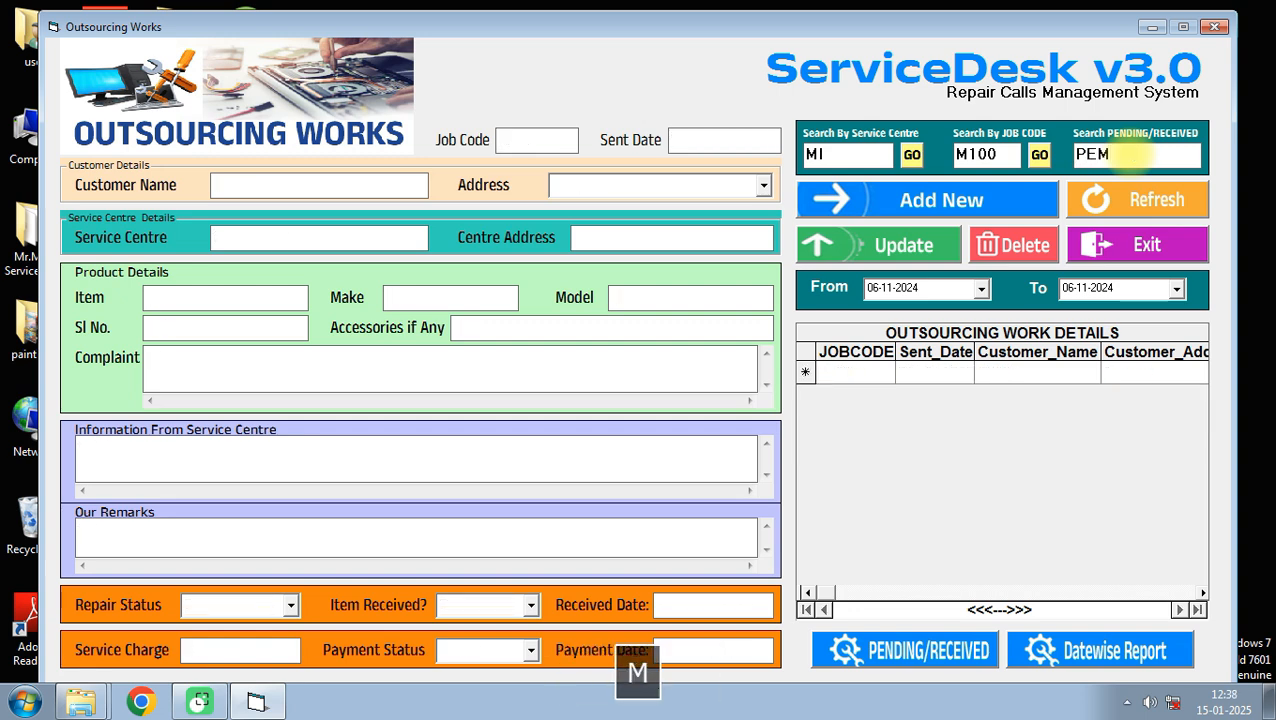
{"action": "key", "text": "BackSpace"}
{"action": "type", "text": "N"}
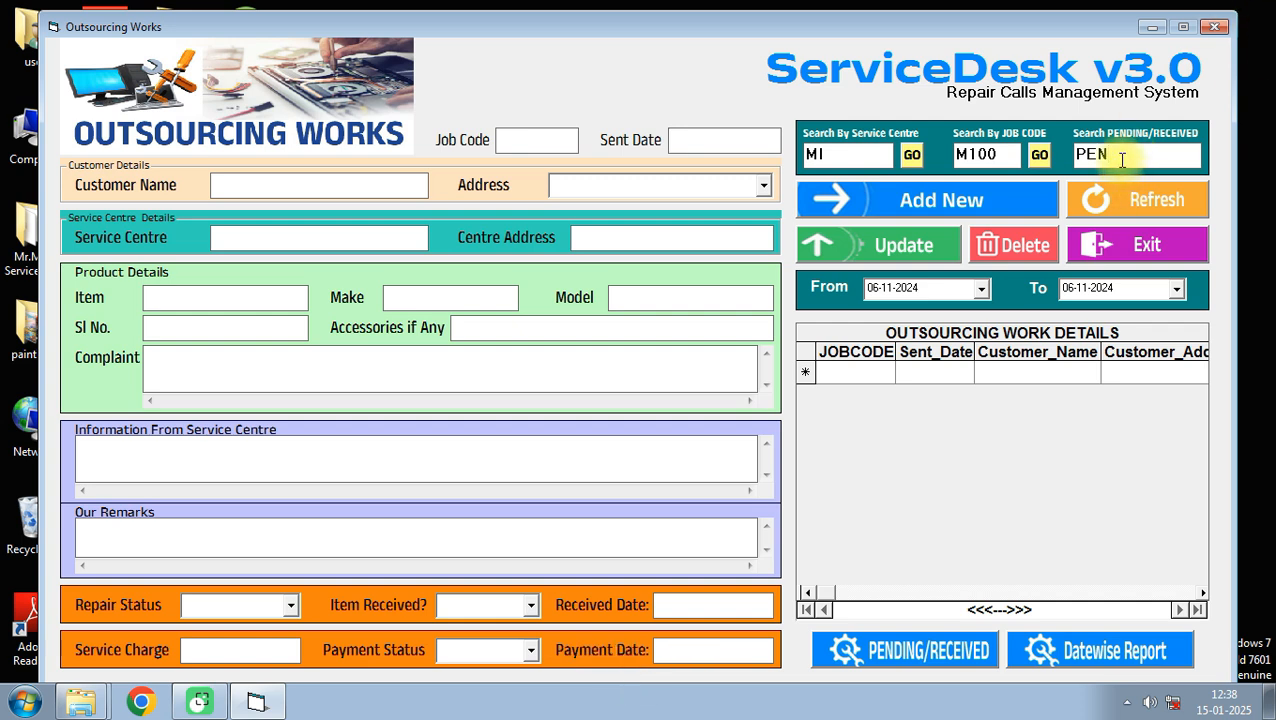
{"action": "left_click", "coordinate": [840, 650]}
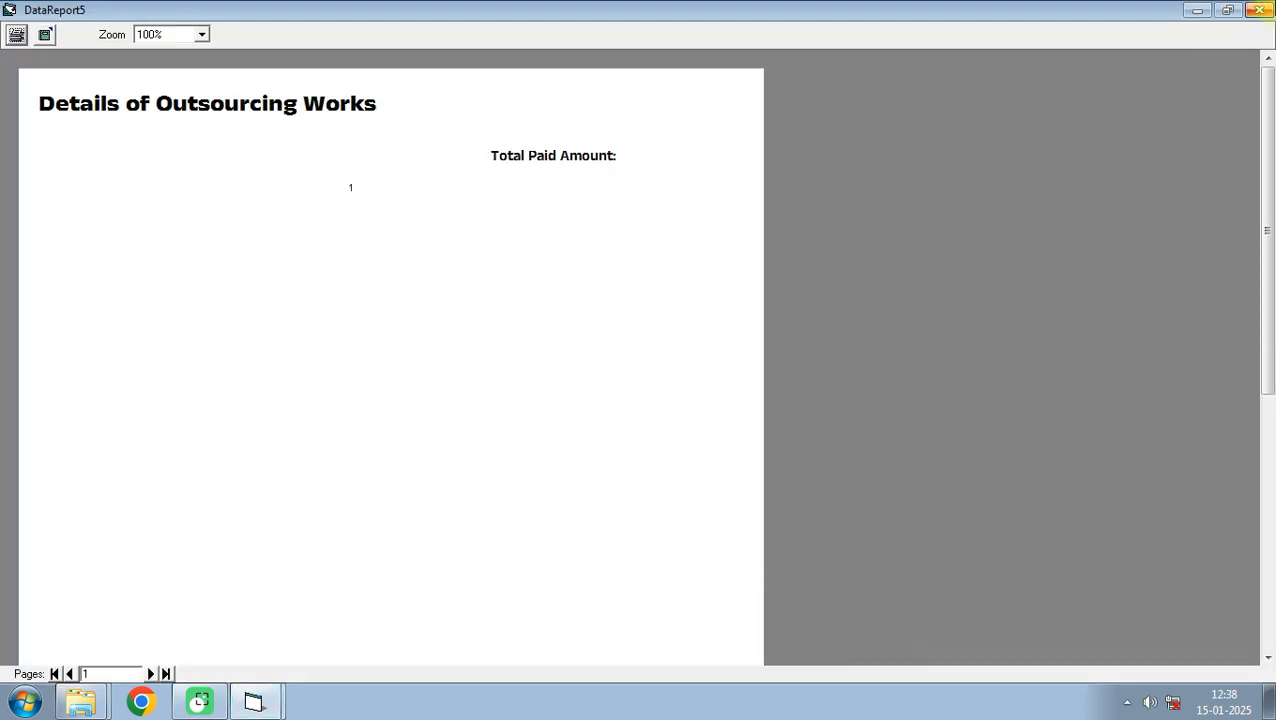
{"action": "left_click", "coordinate": [1259, 9]}
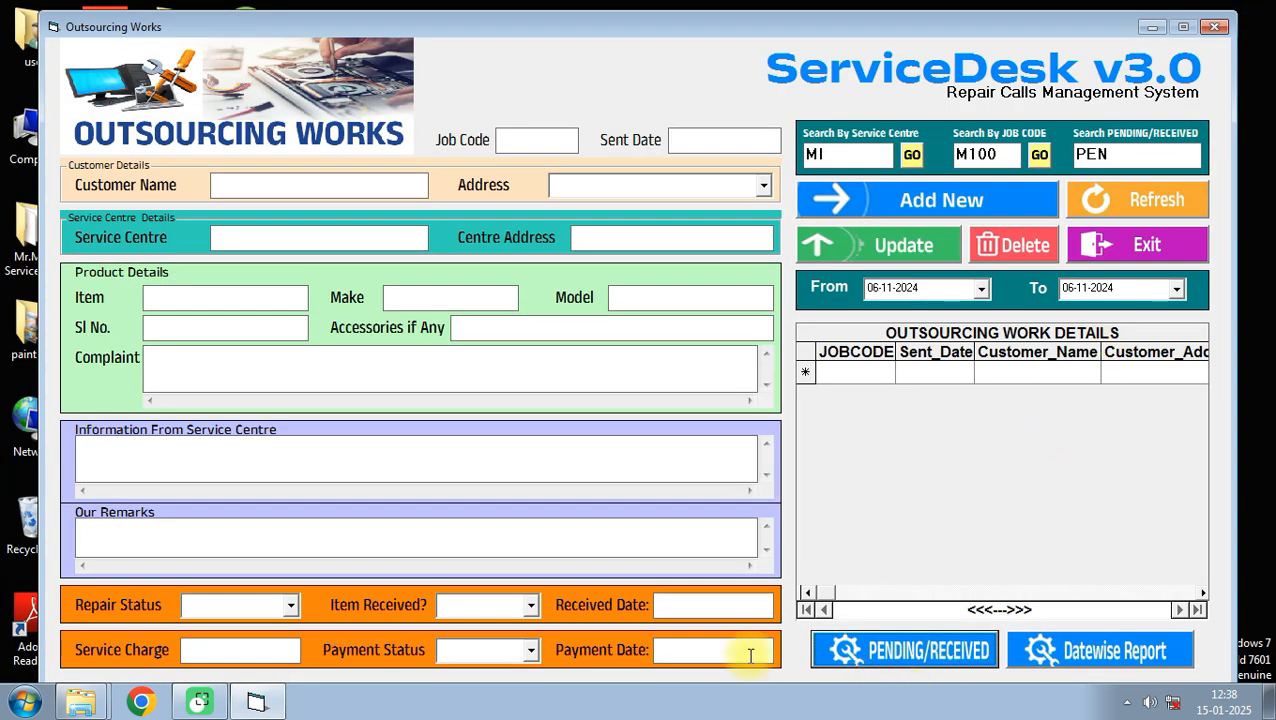
Refresh the outsourcing records, filter them by status with PE and generate the status report.
{"action": "left_click", "coordinate": [1158, 200]}
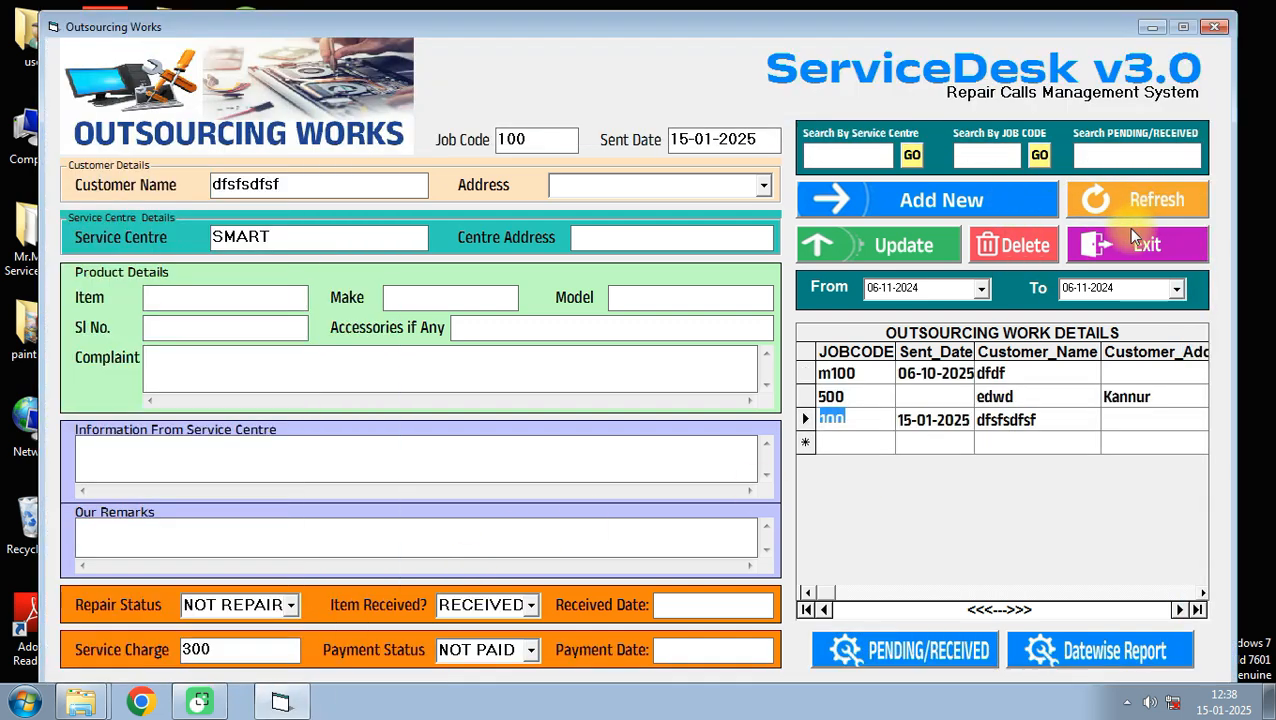
{"action": "left_click", "coordinate": [1112, 154]}
{"action": "type", "text": "PE"}
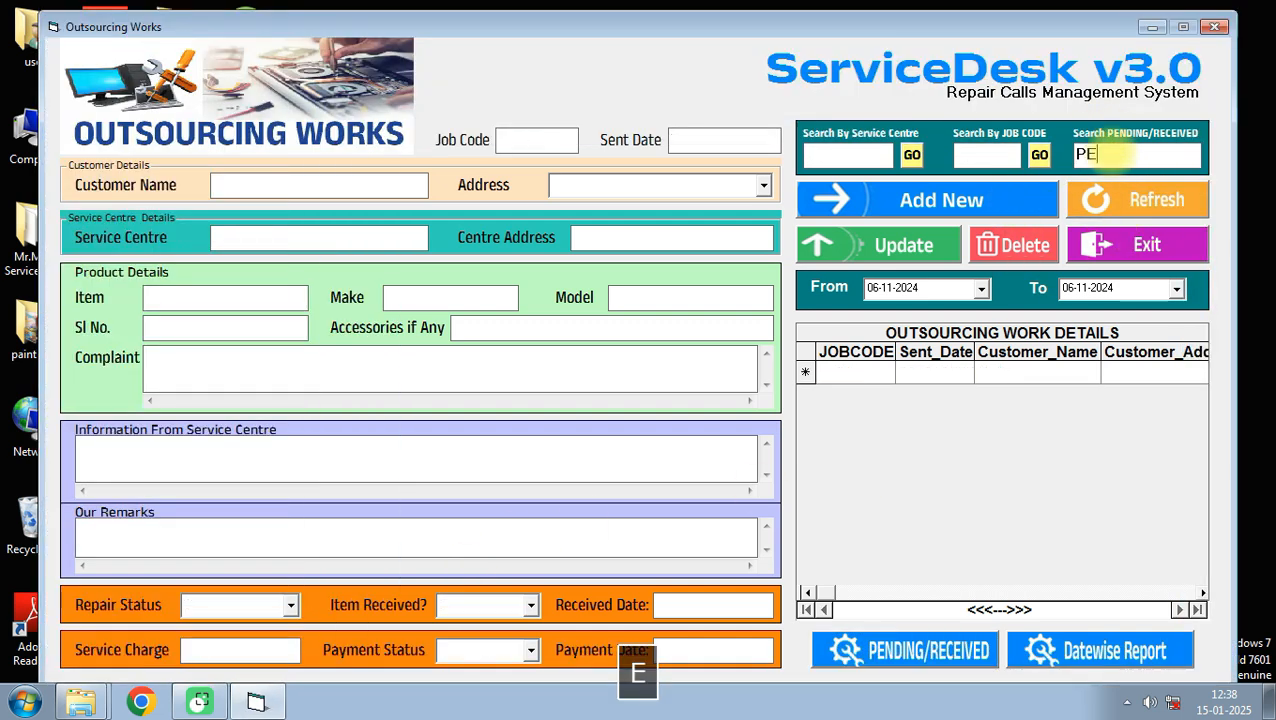
{"action": "left_click", "coordinate": [880, 650]}
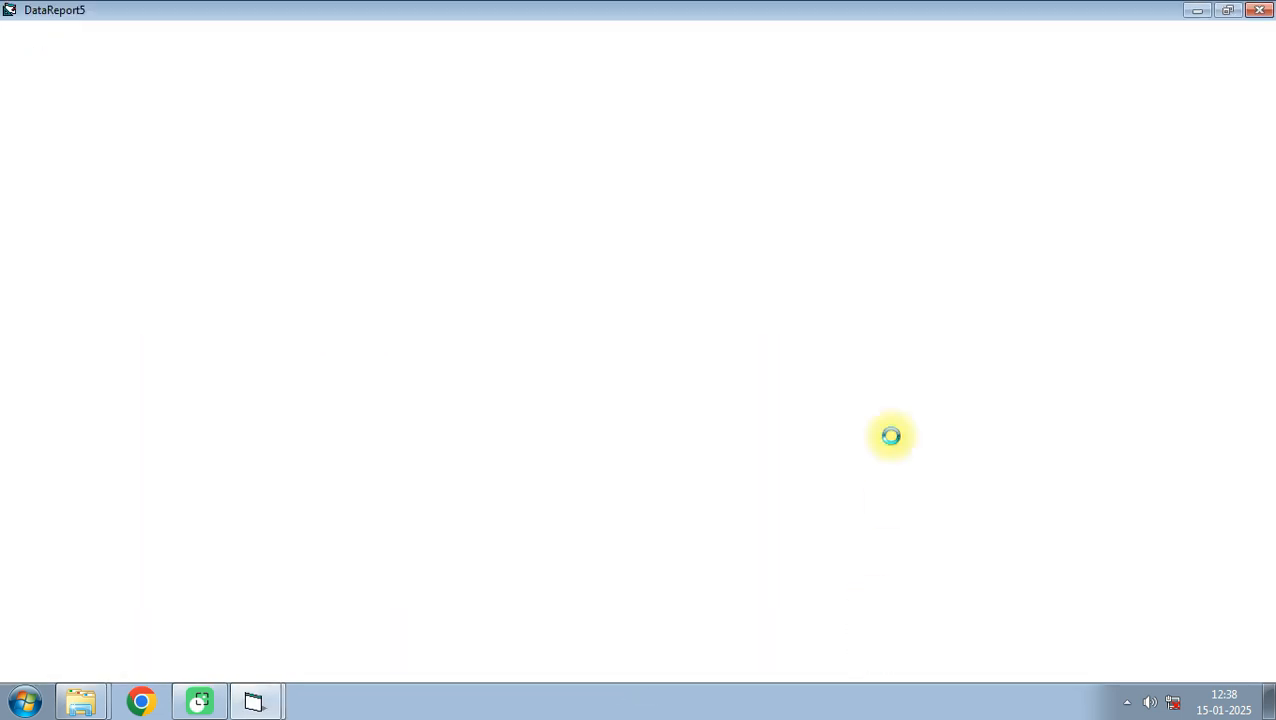
Close the open report, filter the outsourcing works by received status with REC, and view and close the resulting status report.
{"action": "left_click", "coordinate": [1262, 9]}
{"action": "left_click_drag", "start_coordinate": [1129, 153], "coordinate": [628, 239]}
{"action": "type", "text": "REC"}
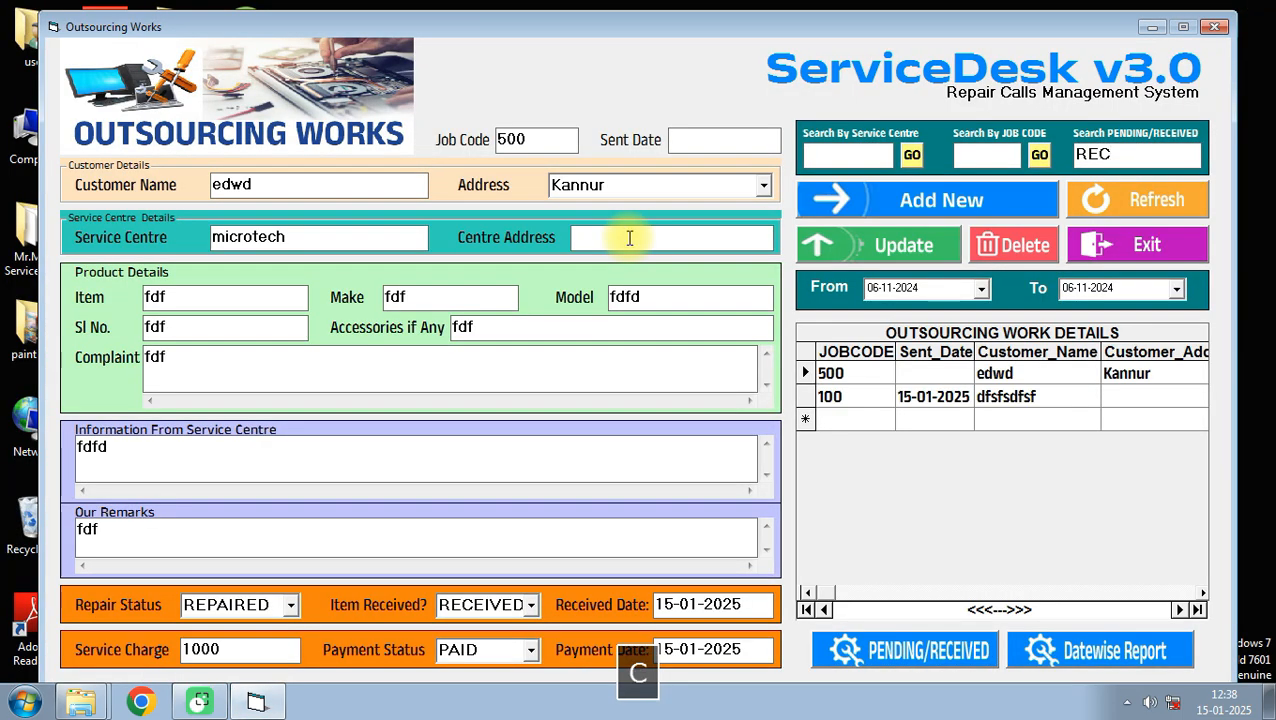
{"action": "left_click", "coordinate": [852, 651]}
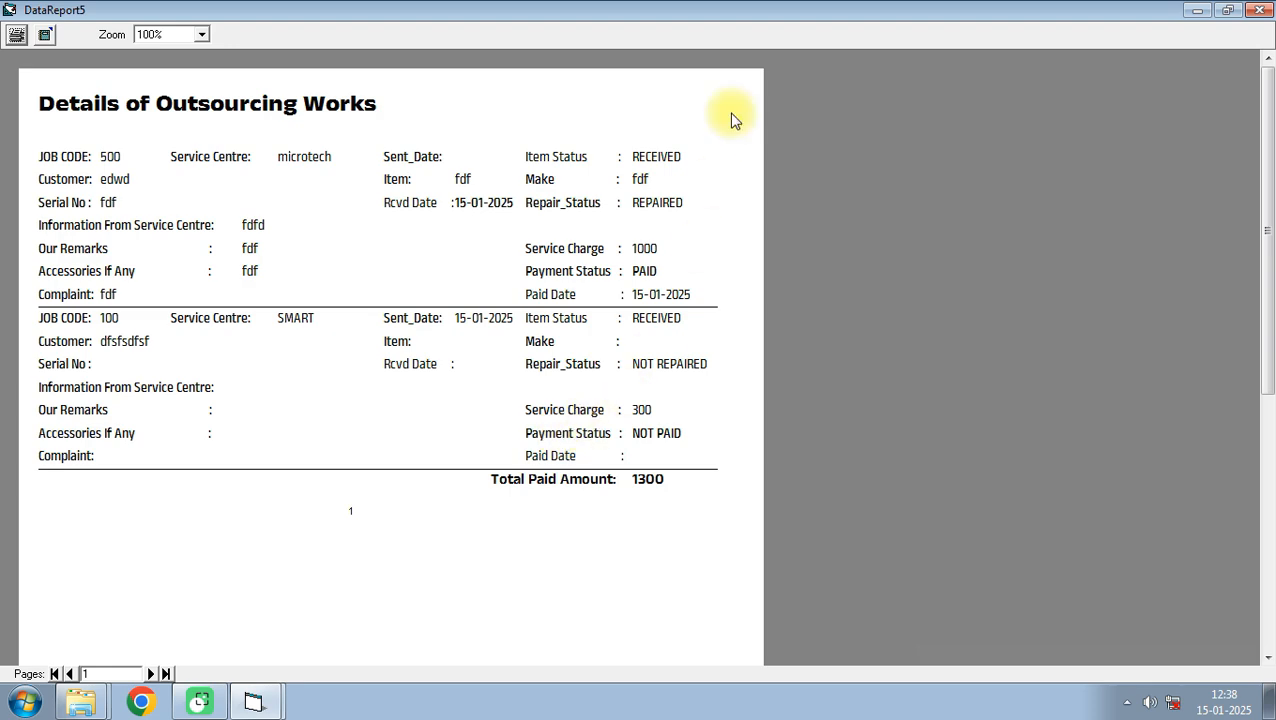
{"action": "left_click_drag", "start_coordinate": [1264, 211], "coordinate": [1270, 535]}
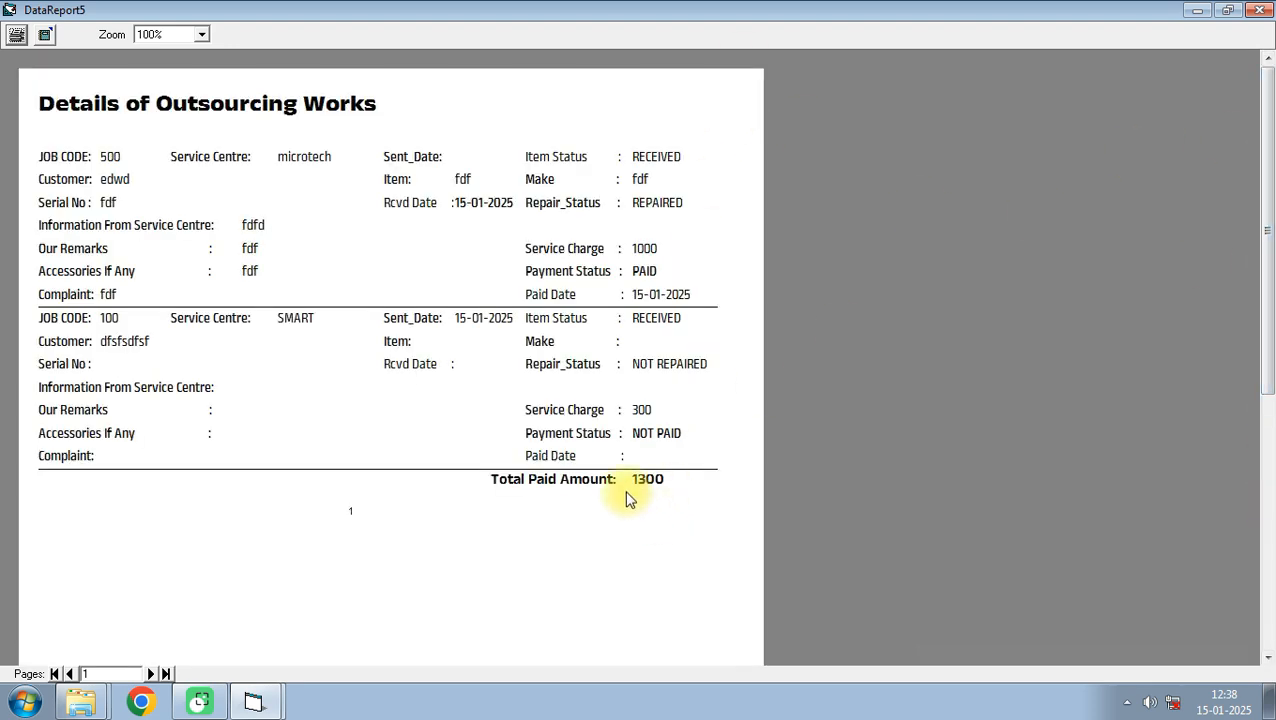
{"action": "left_click", "coordinate": [1259, 10]}
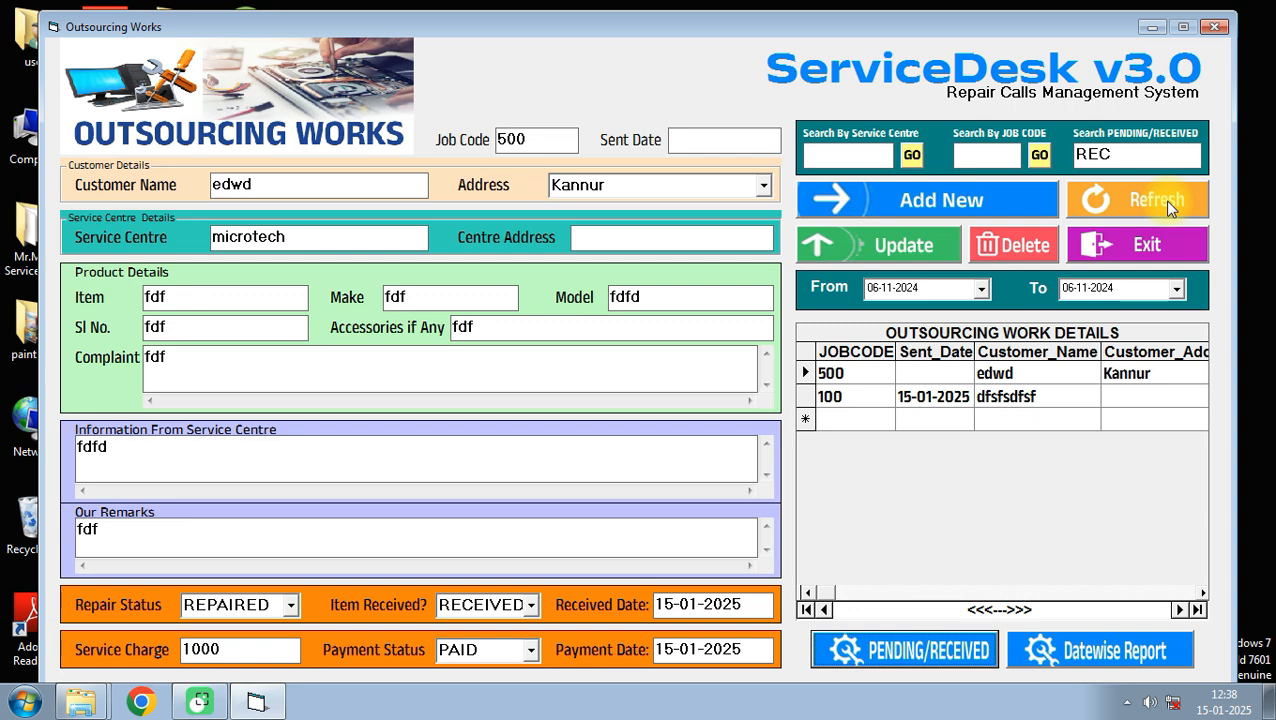
Refresh the outsourcing records and set the end date of the report period to 01-11-2025.
{"action": "left_click", "coordinate": [1135, 204]}
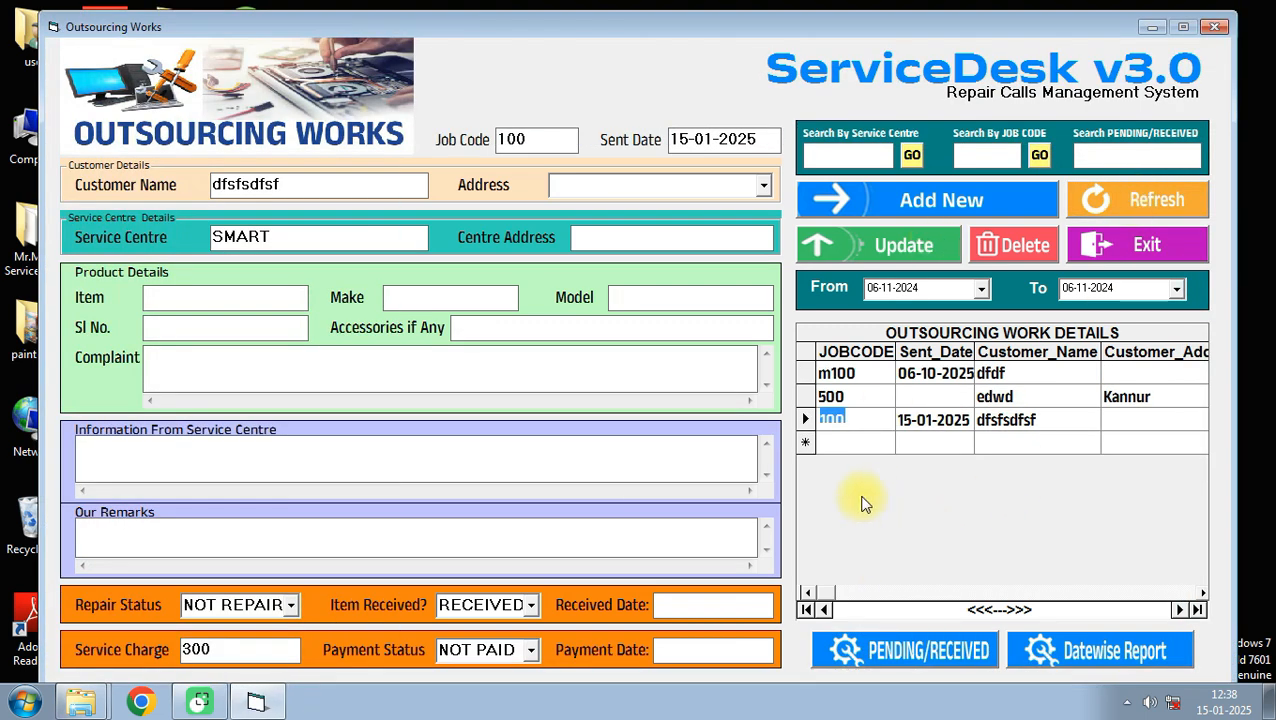
{"action": "left_click", "coordinate": [981, 288]}
{"action": "left_click", "coordinate": [981, 288]}
{"action": "left_click", "coordinate": [1176, 289]}
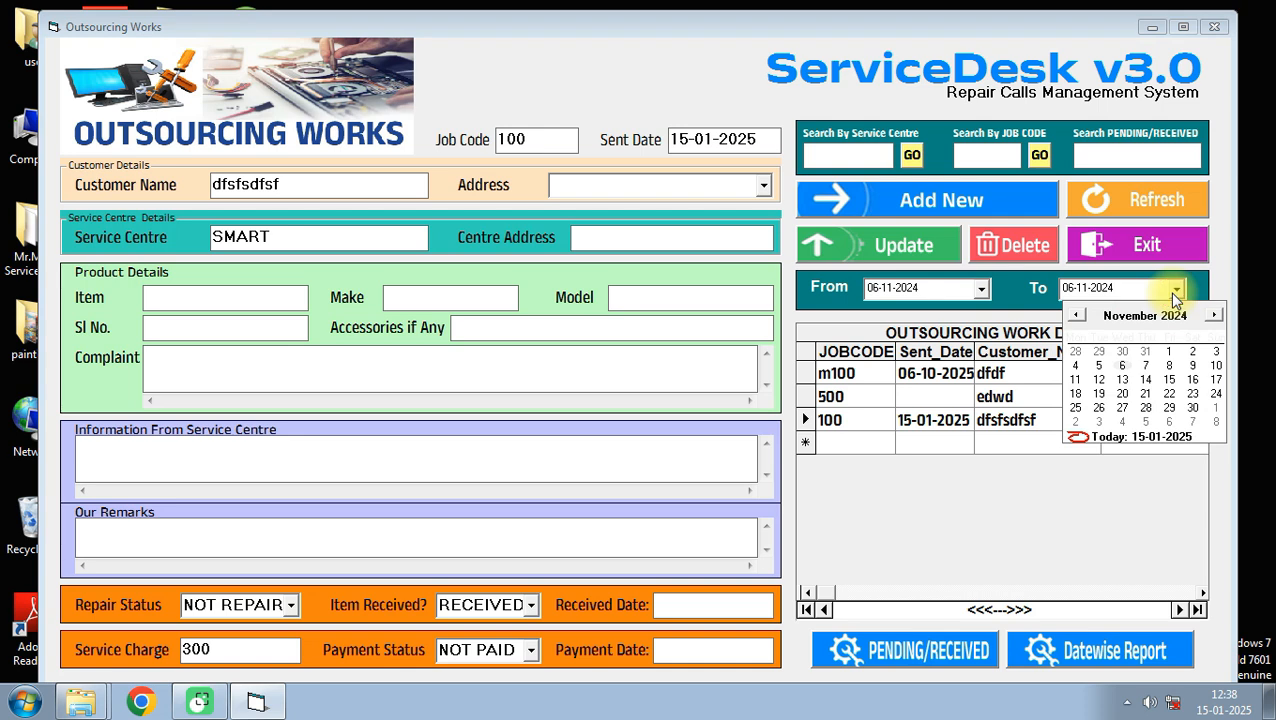
{"action": "left_click", "coordinate": [1182, 315]}
{"action": "left_click", "coordinate": [1194, 310]}
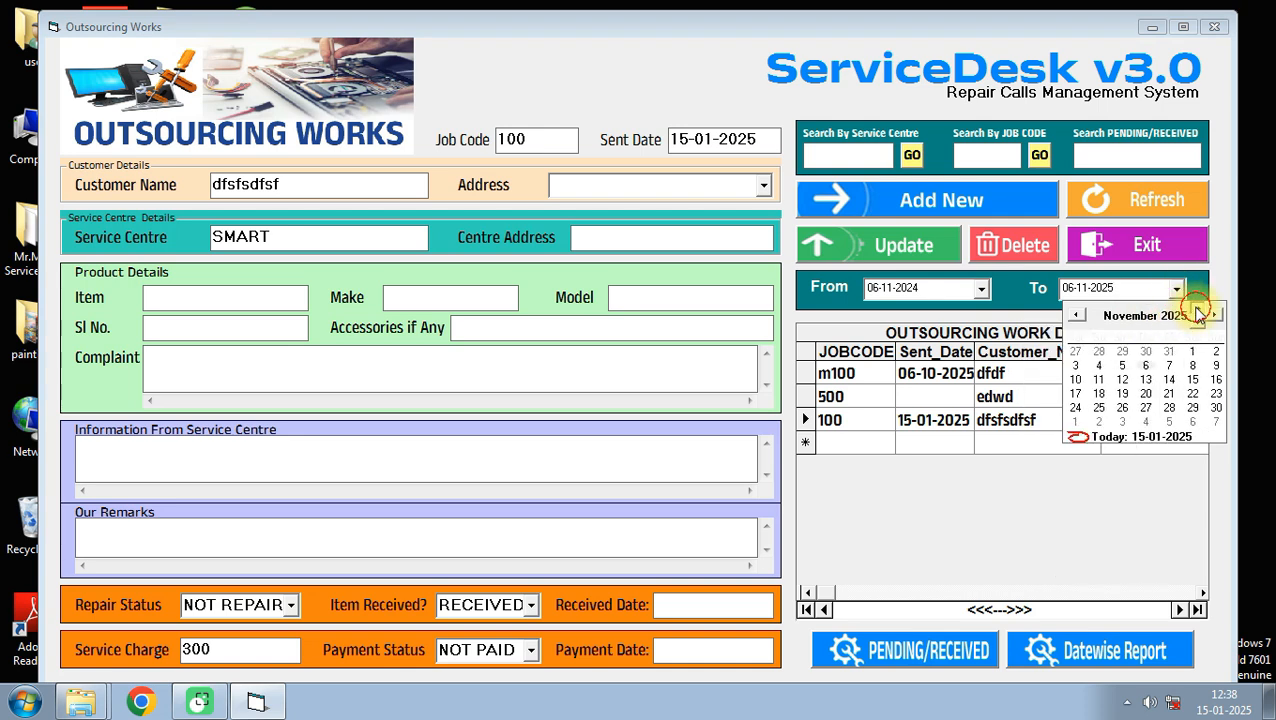
{"action": "left_click", "coordinate": [1193, 352]}
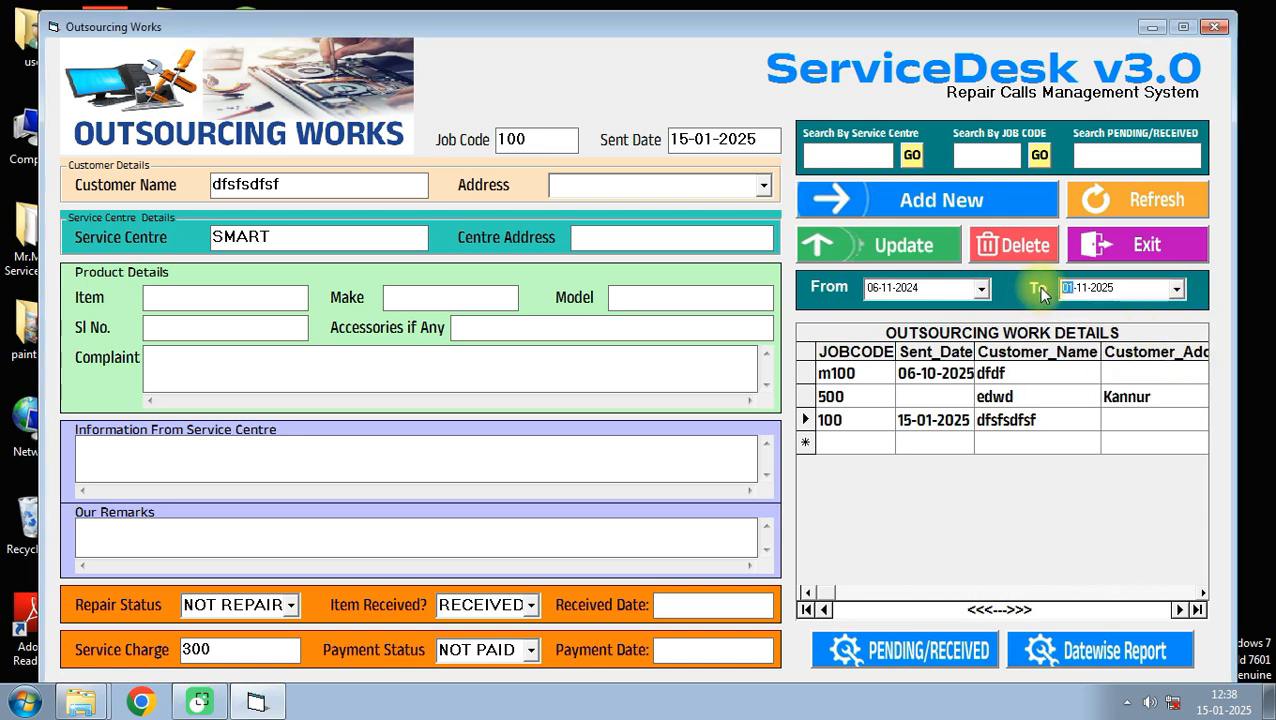
View the datewise report of outsourcing works for the chosen period, close it and return to the main job card form.
{"action": "left_click", "coordinate": [1051, 655]}
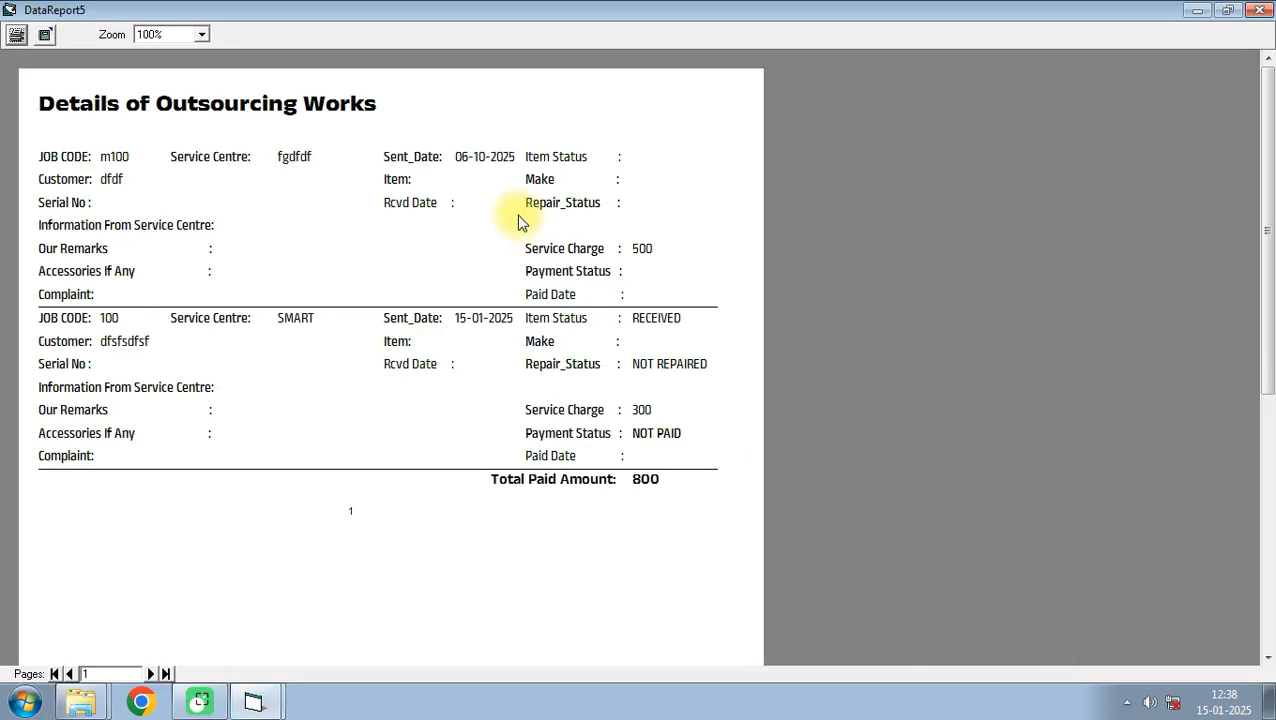
{"action": "left_click", "coordinate": [1259, 10]}
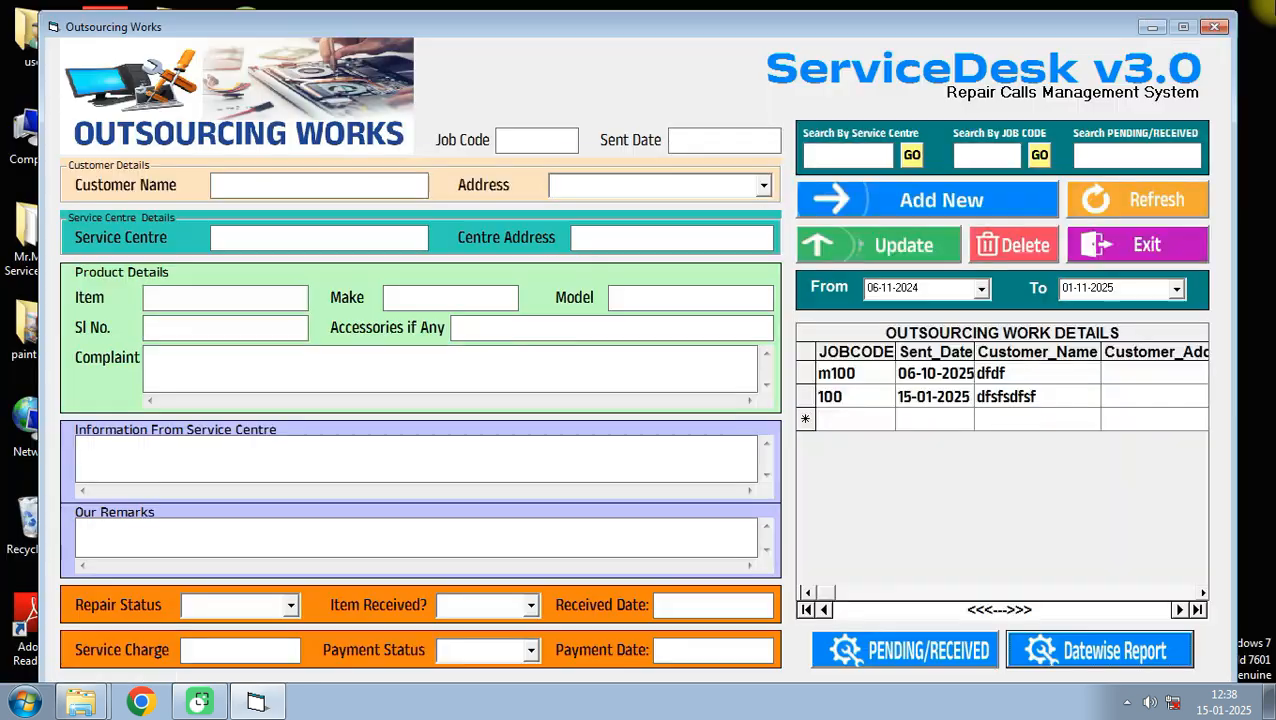
{"action": "left_click", "coordinate": [1162, 252]}
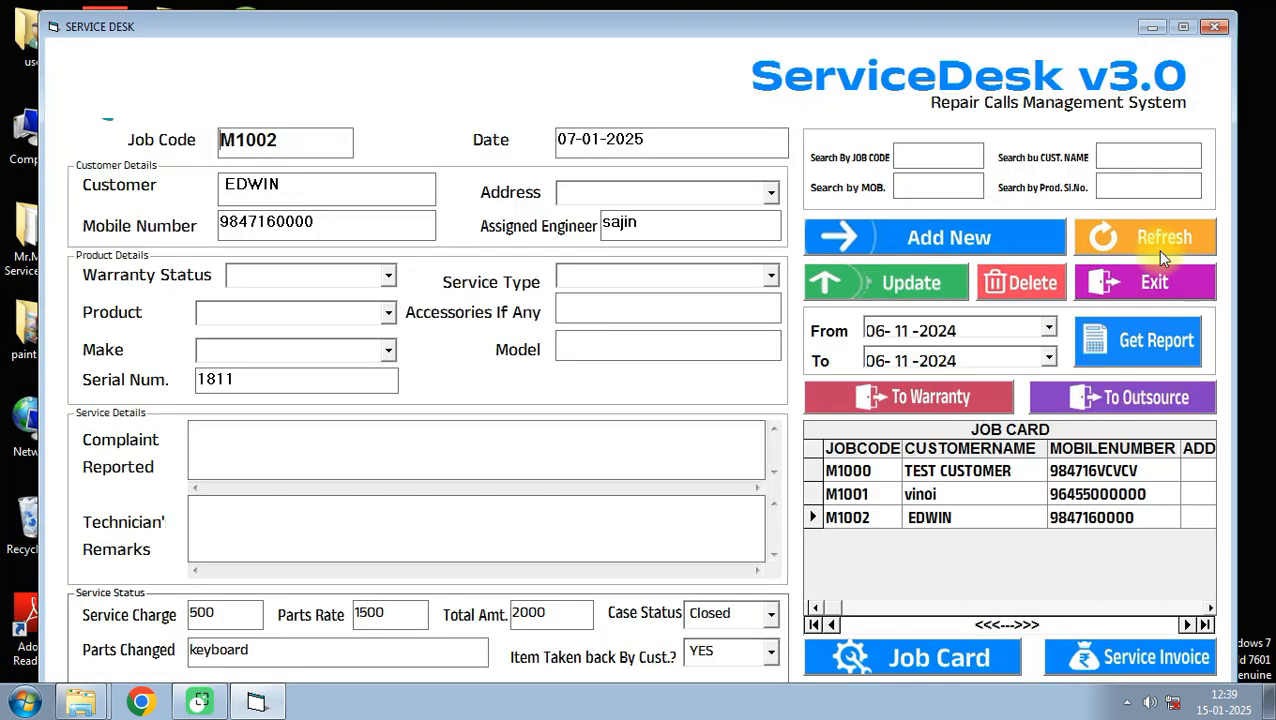